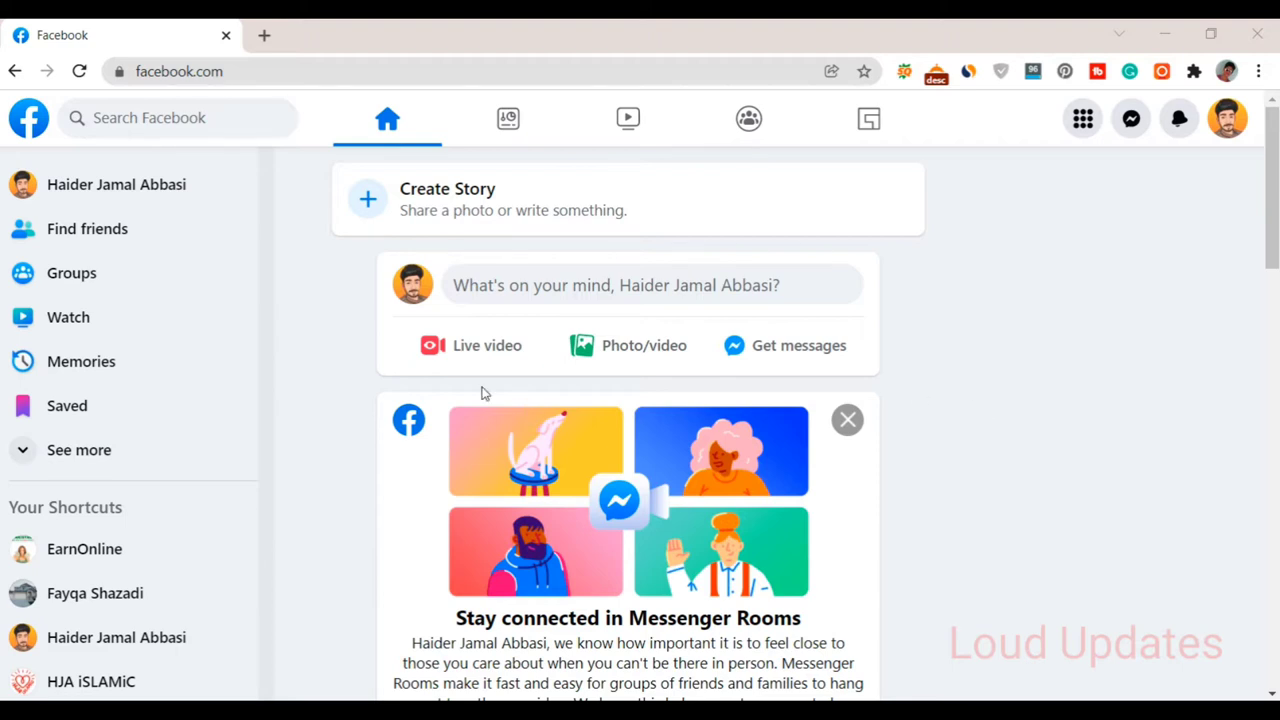
# - Open the Loud Updates page at facebook.com/loudupdates in a new browser tab
pyautogui.click(263, 36)
pyautogui.rightClick(268, 65)
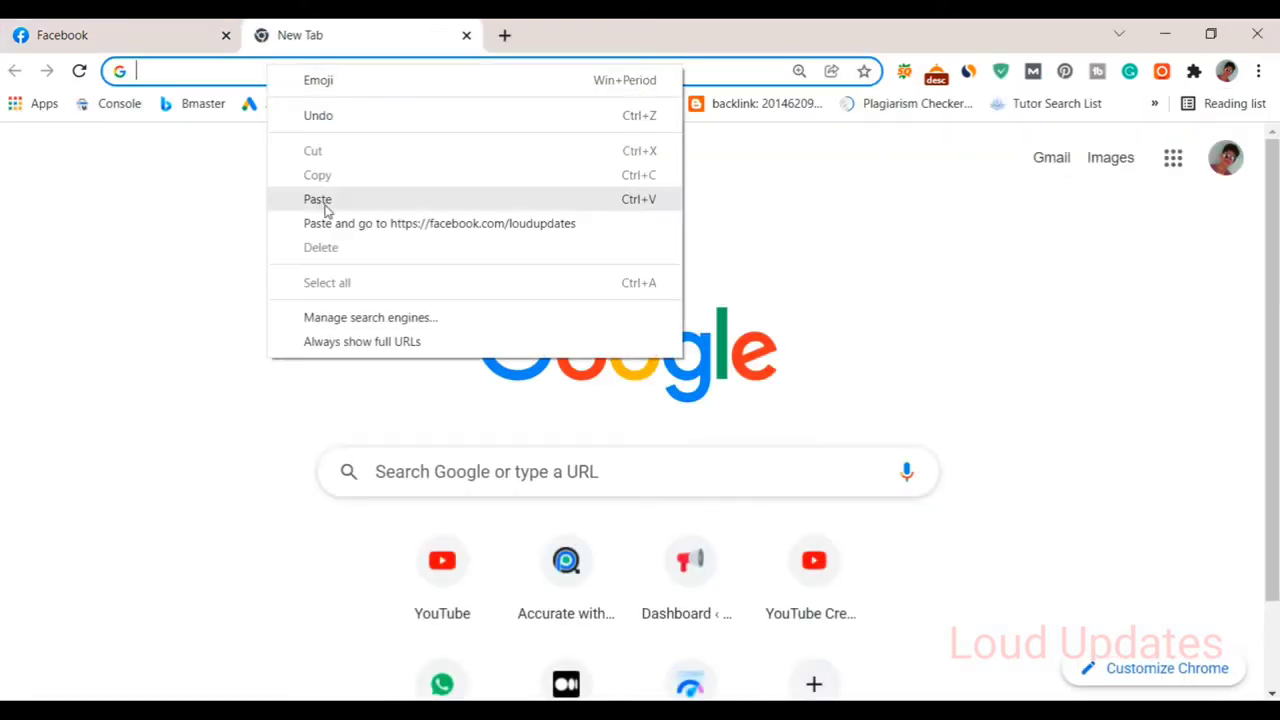
pyautogui.click(332, 223)
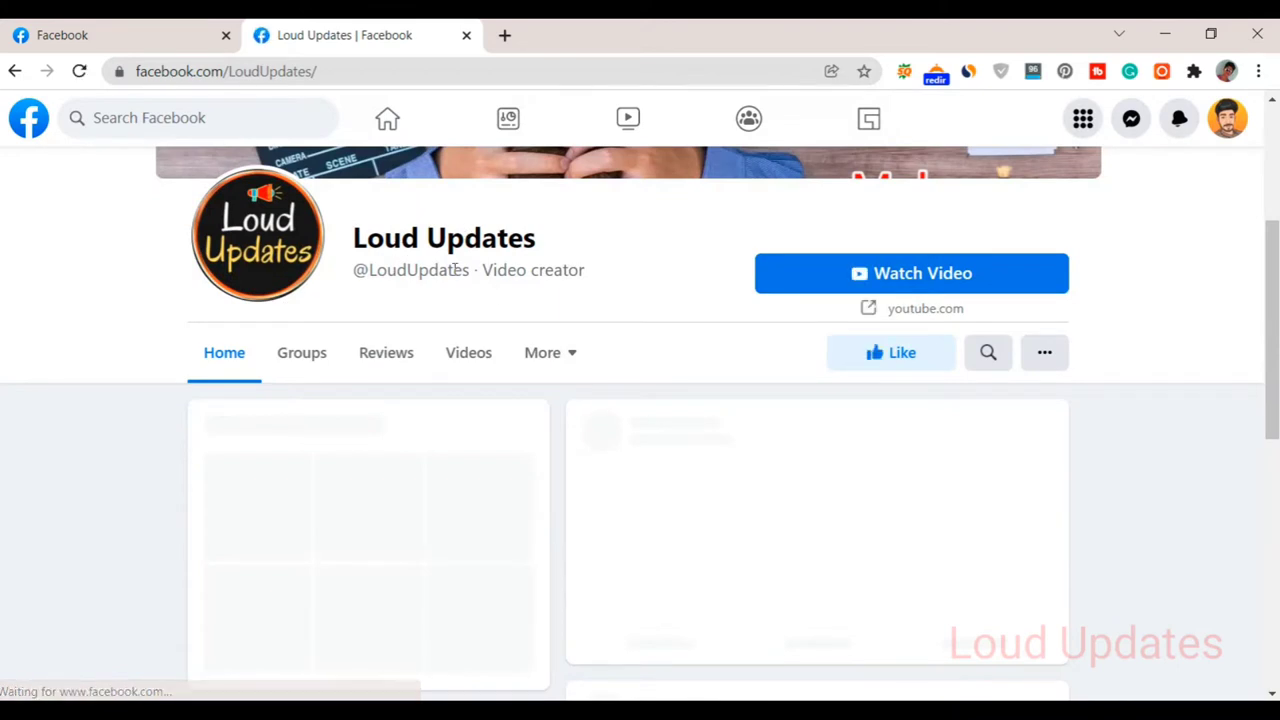
# - Examine the Loud Updates page's name, cover and About information
pyautogui.moveTo(352, 238); pyautogui.dragTo(585, 251)
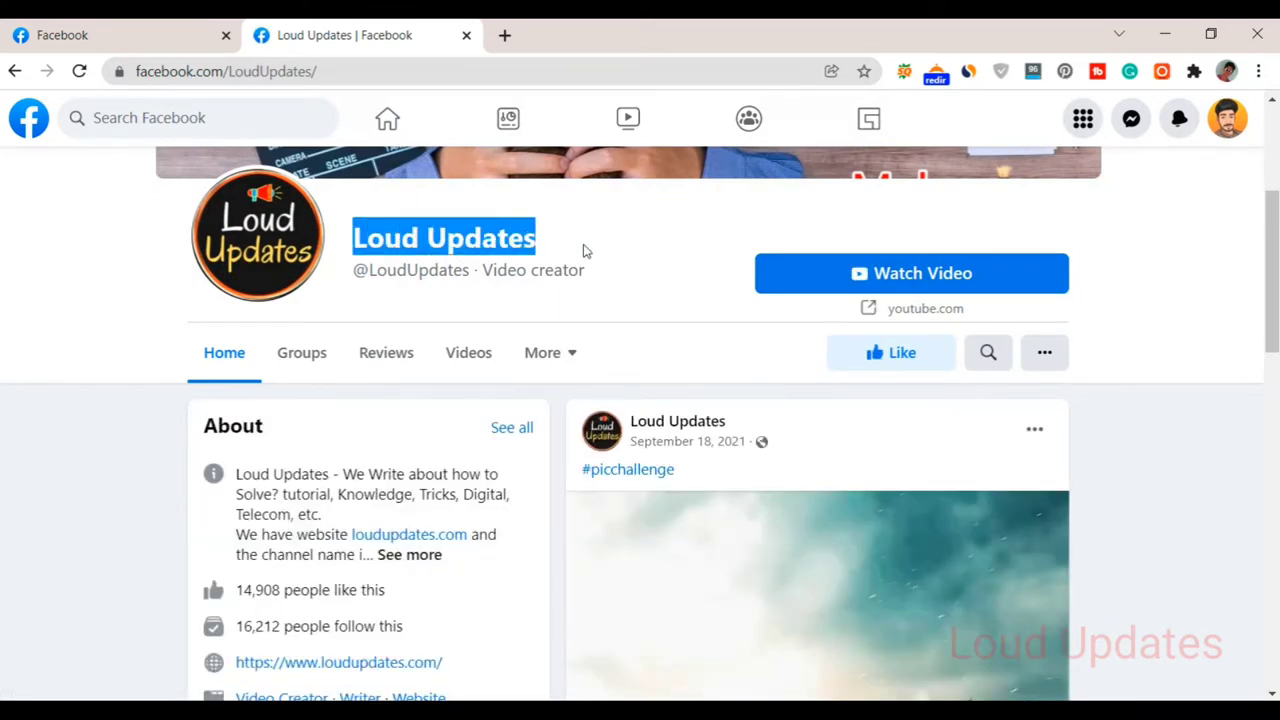
pyautogui.click(63, 424)
pyautogui.scroll(-2, 297, 289)
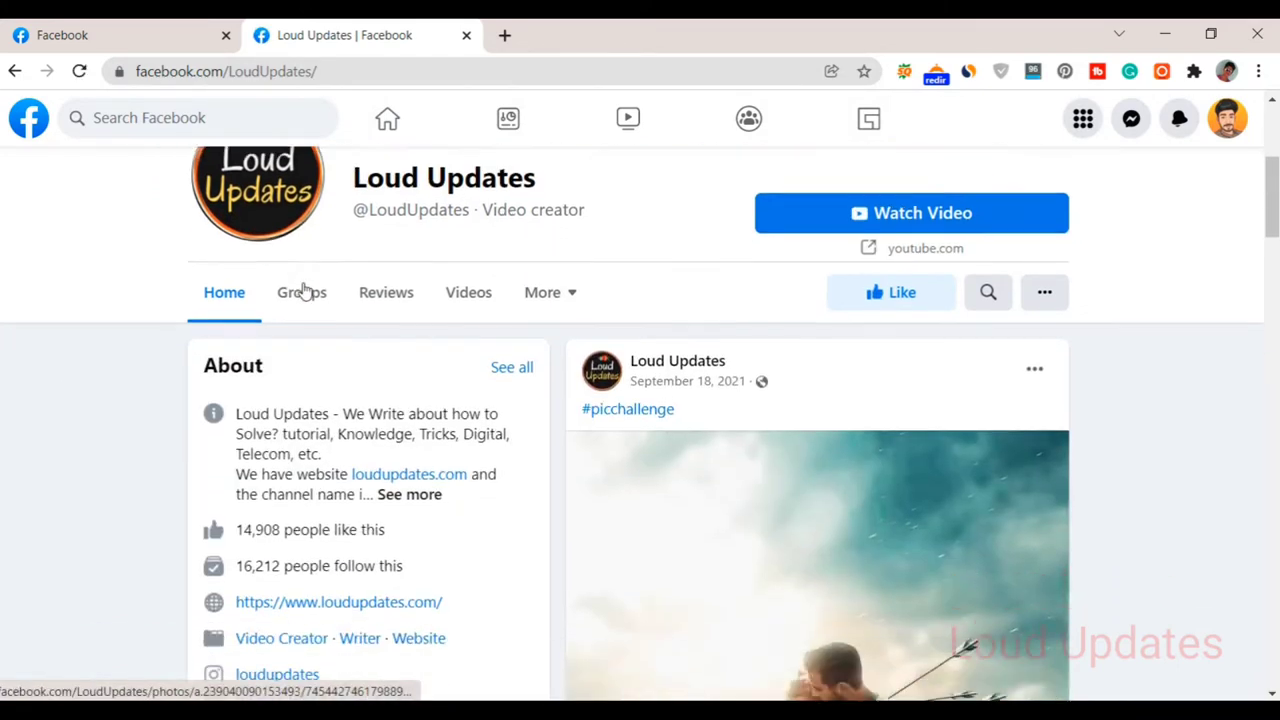
pyautogui.moveTo(228, 395); pyautogui.dragTo(392, 386)
pyautogui.moveTo(237, 423); pyautogui.dragTo(446, 424)
pyautogui.click(42, 448)
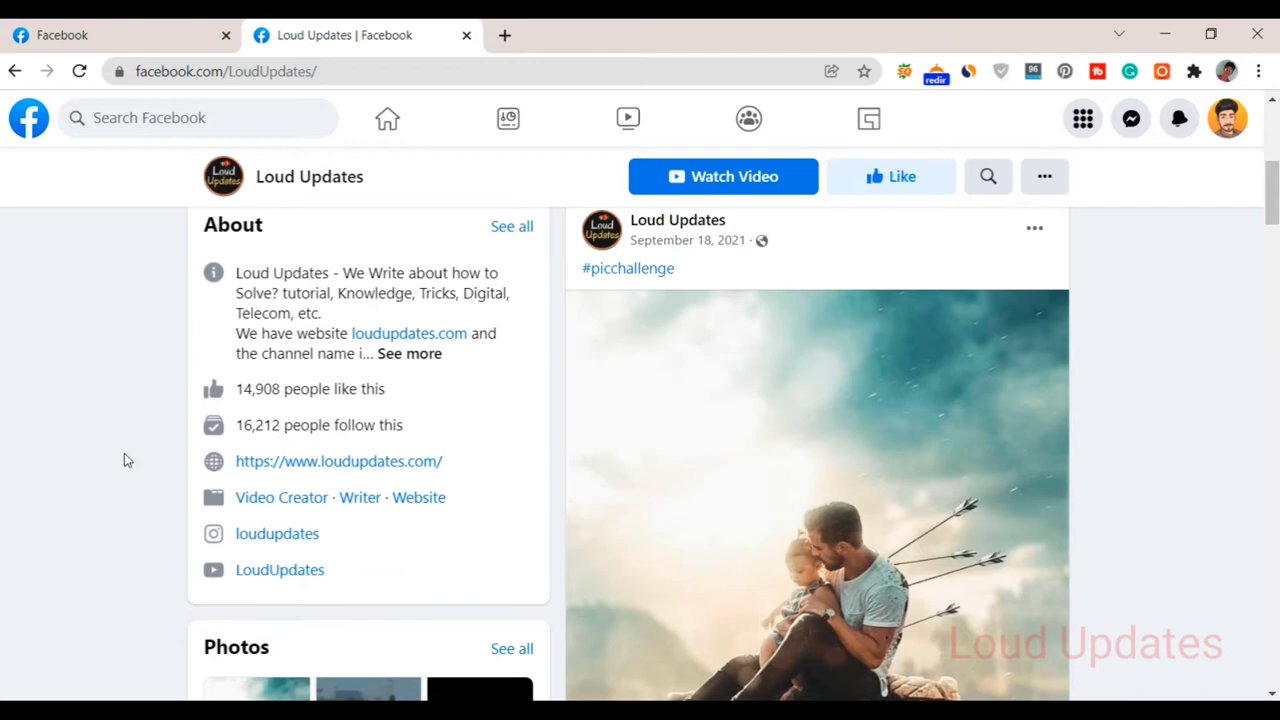
pyautogui.scroll(6, 126, 460)
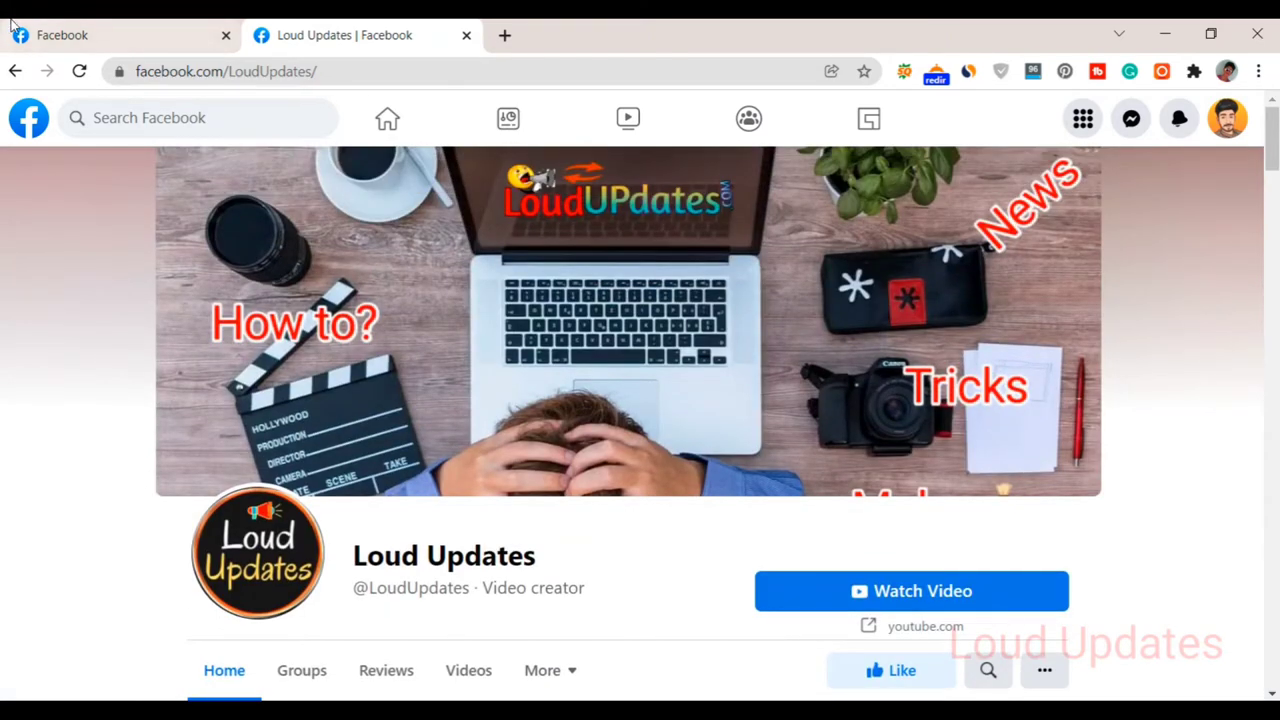
# - Expand the full description in the Loud Updates page's About section and review its like and follower details
pyautogui.click(42, 28)
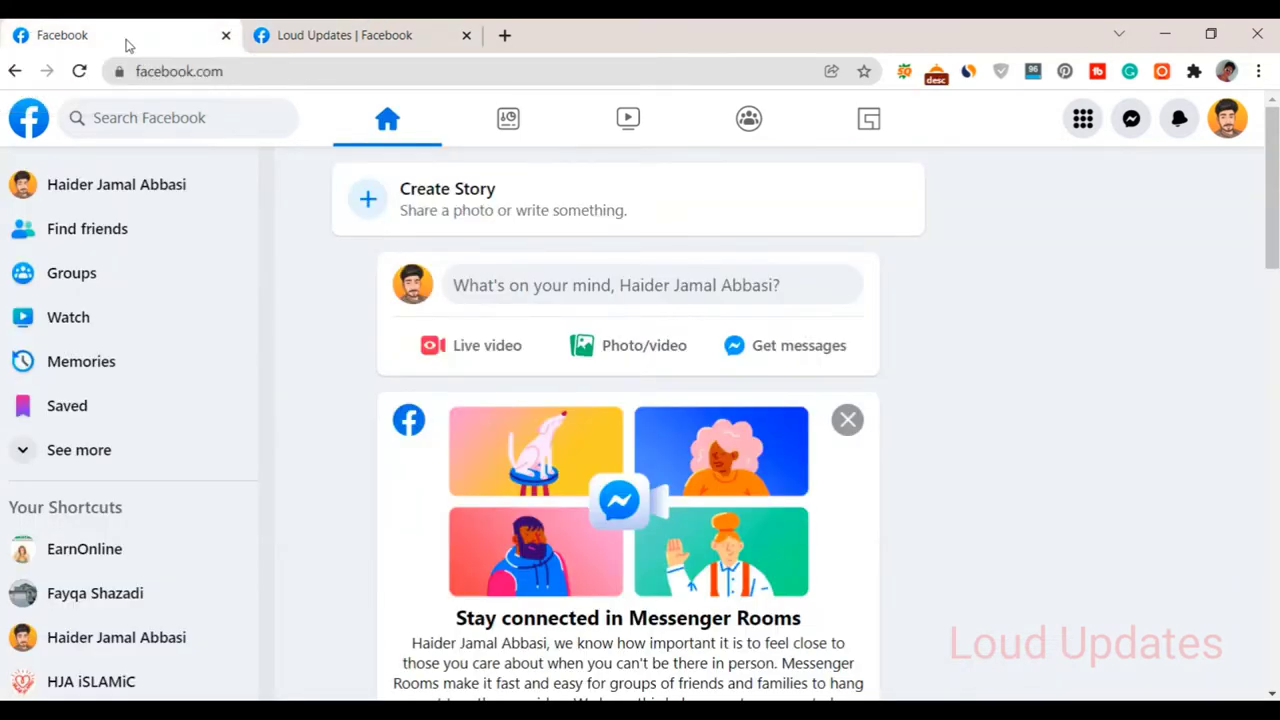
pyautogui.click(344, 32)
pyautogui.scroll(-4, 430, 450)
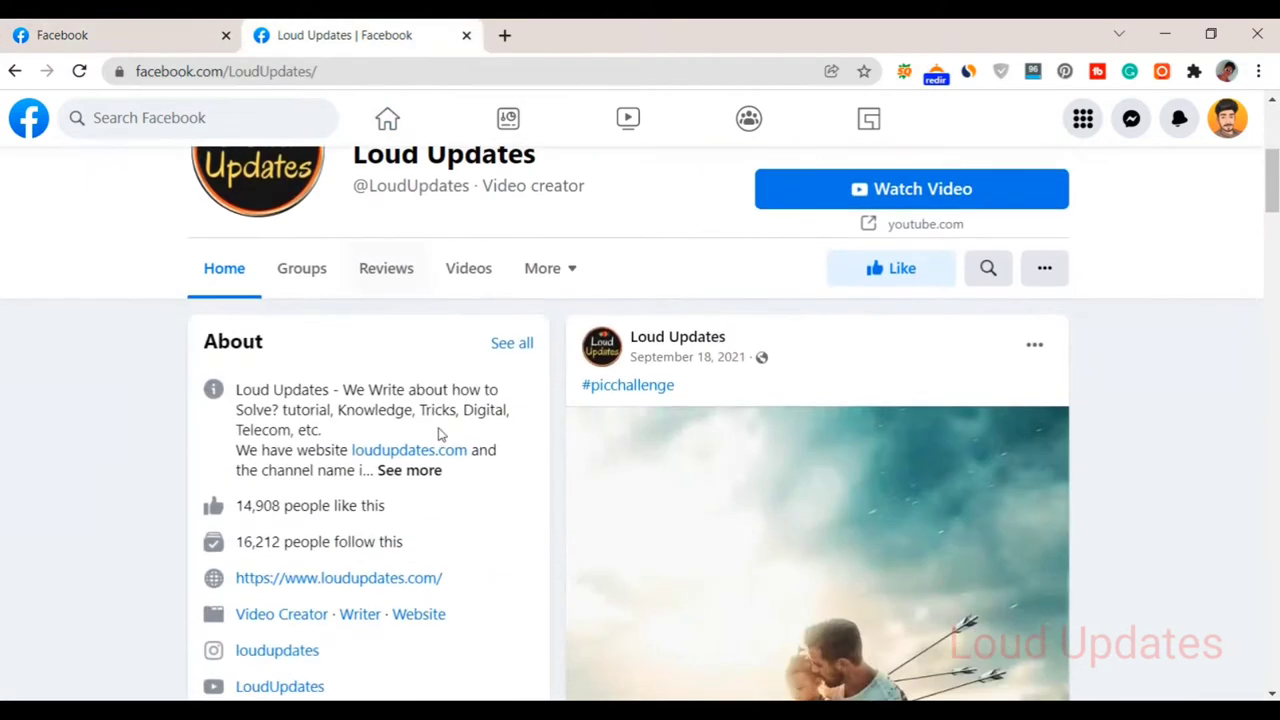
pyautogui.scroll(-1, 441, 432)
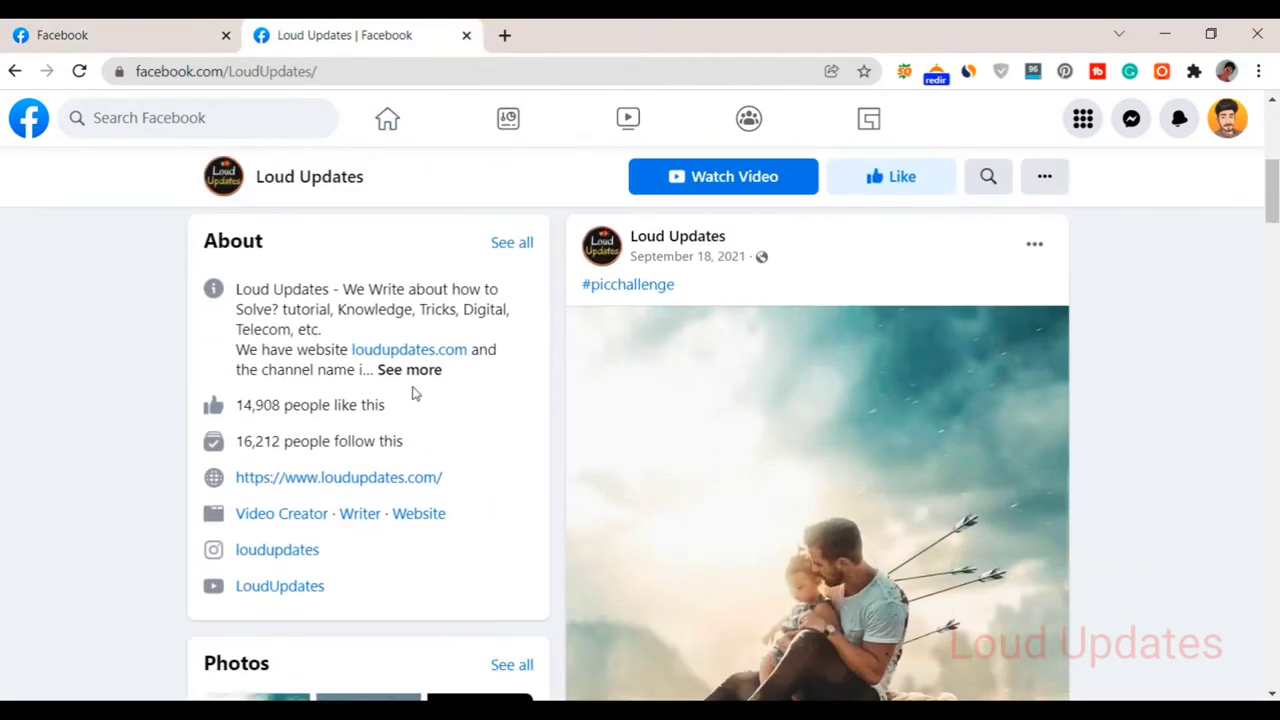
pyautogui.click(410, 372)
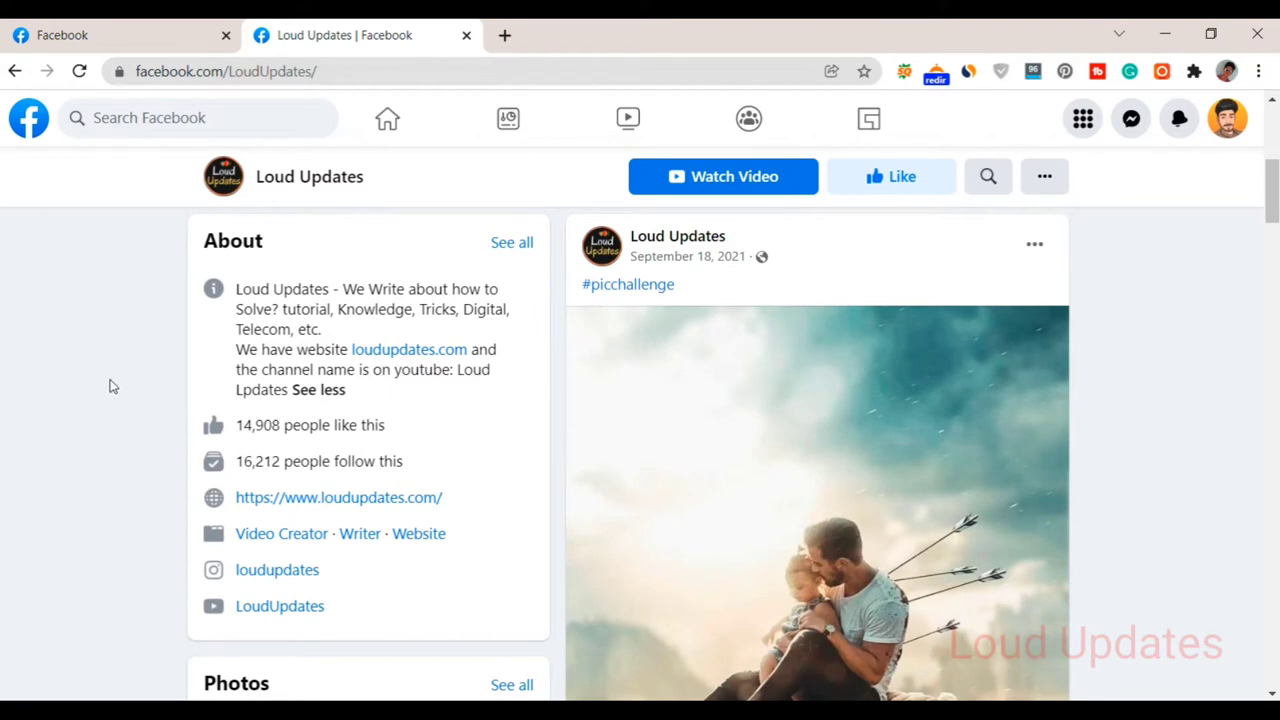
pyautogui.moveTo(242, 398); pyautogui.dragTo(406, 468)
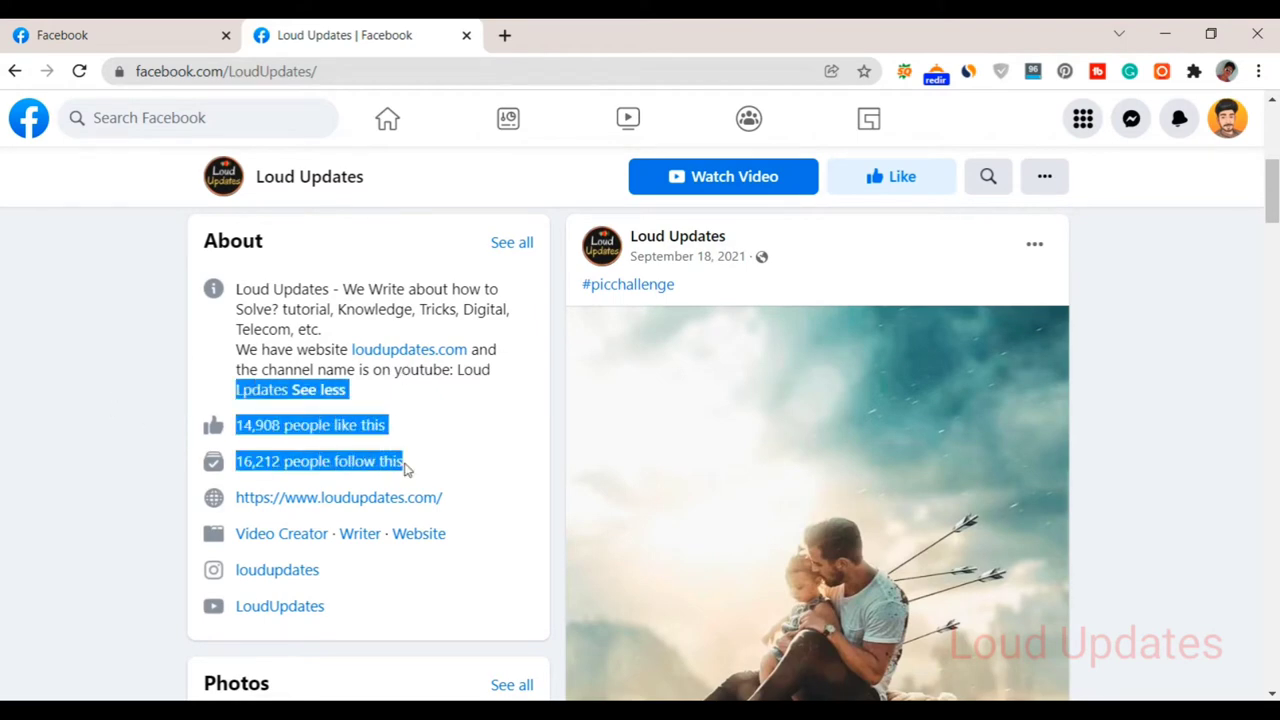
pyautogui.click(28, 434)
pyautogui.scroll(5, 40, 430)
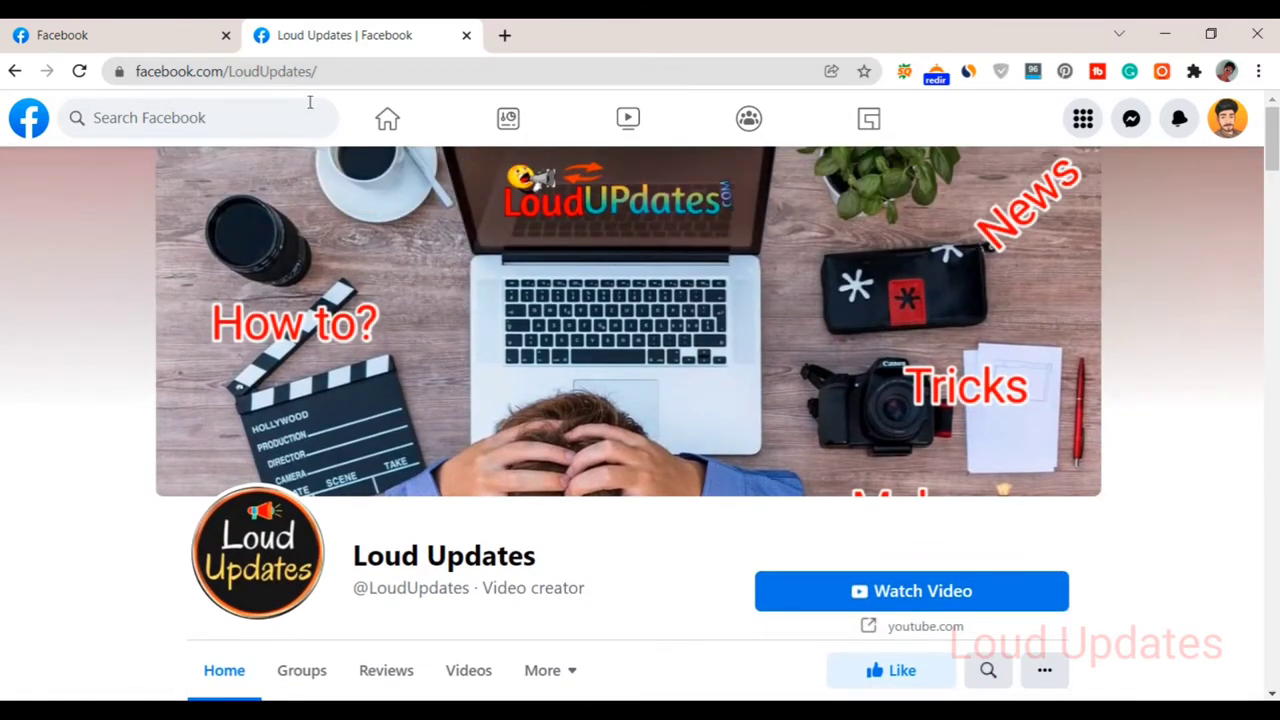
# - Return to the Facebook home feed and open the Help Center from the account's Help & Support options
pyautogui.click(47, 30)
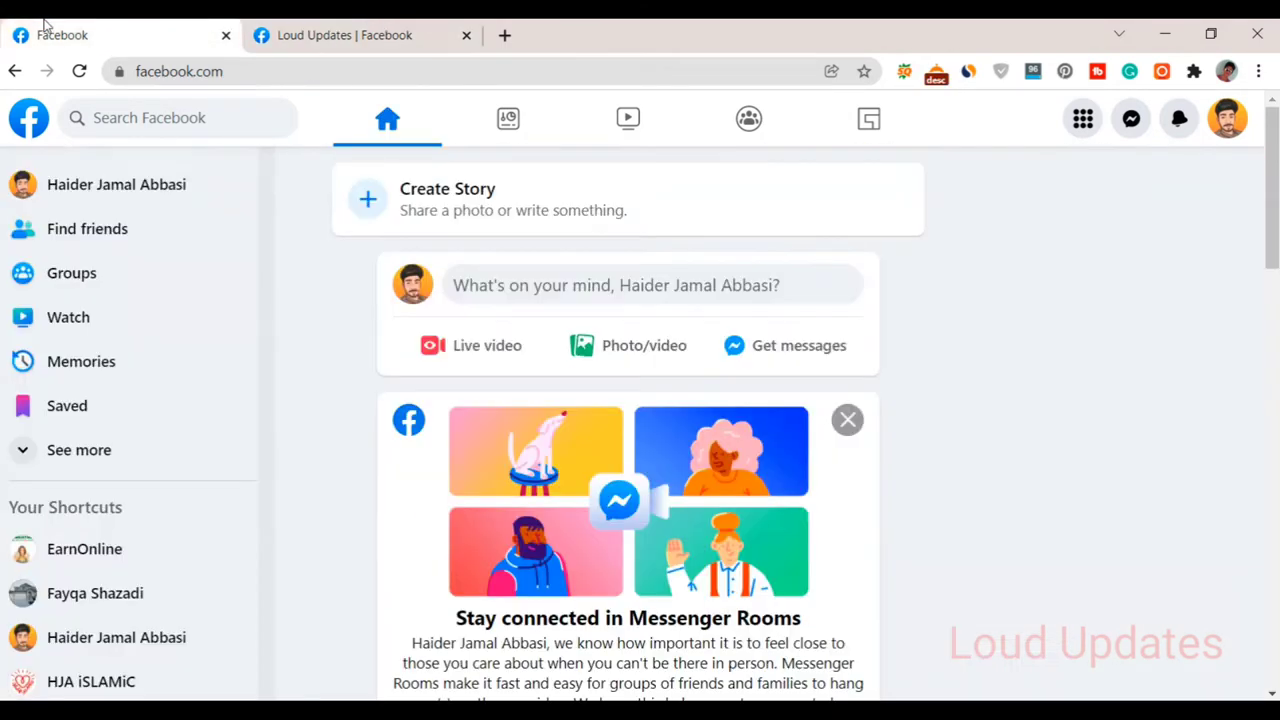
pyautogui.click(1228, 122)
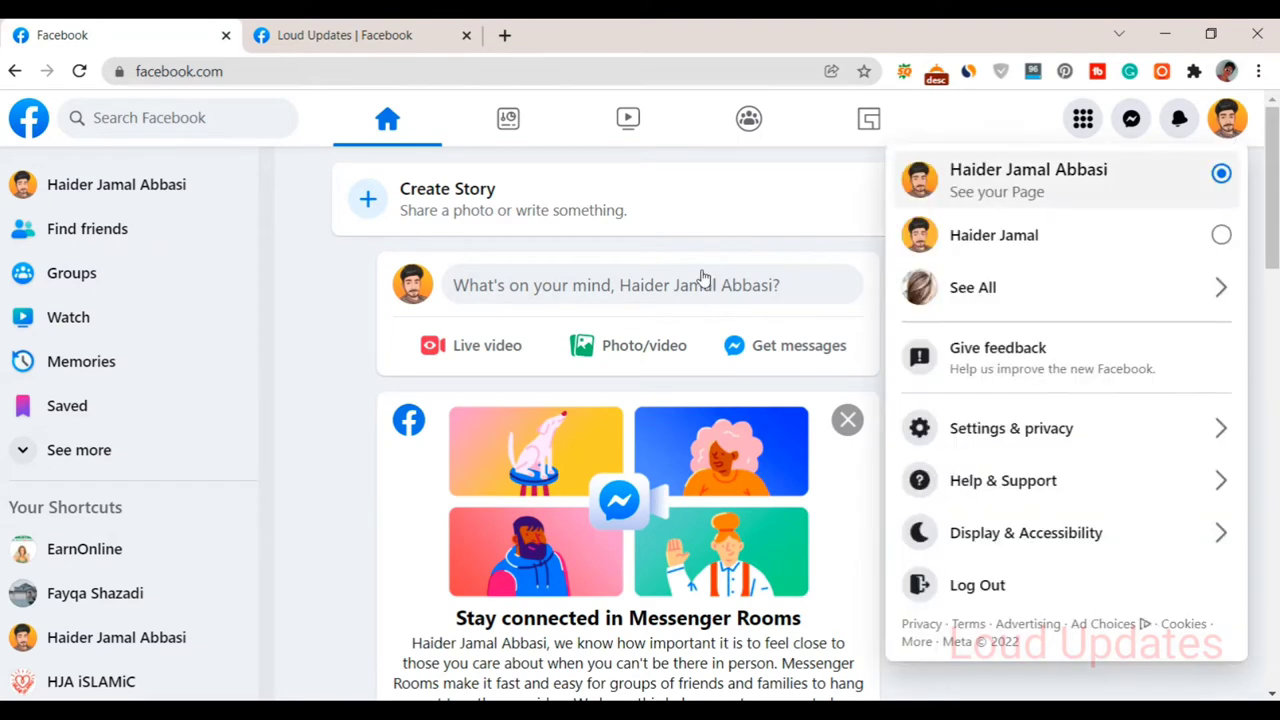
pyautogui.click(1078, 495)
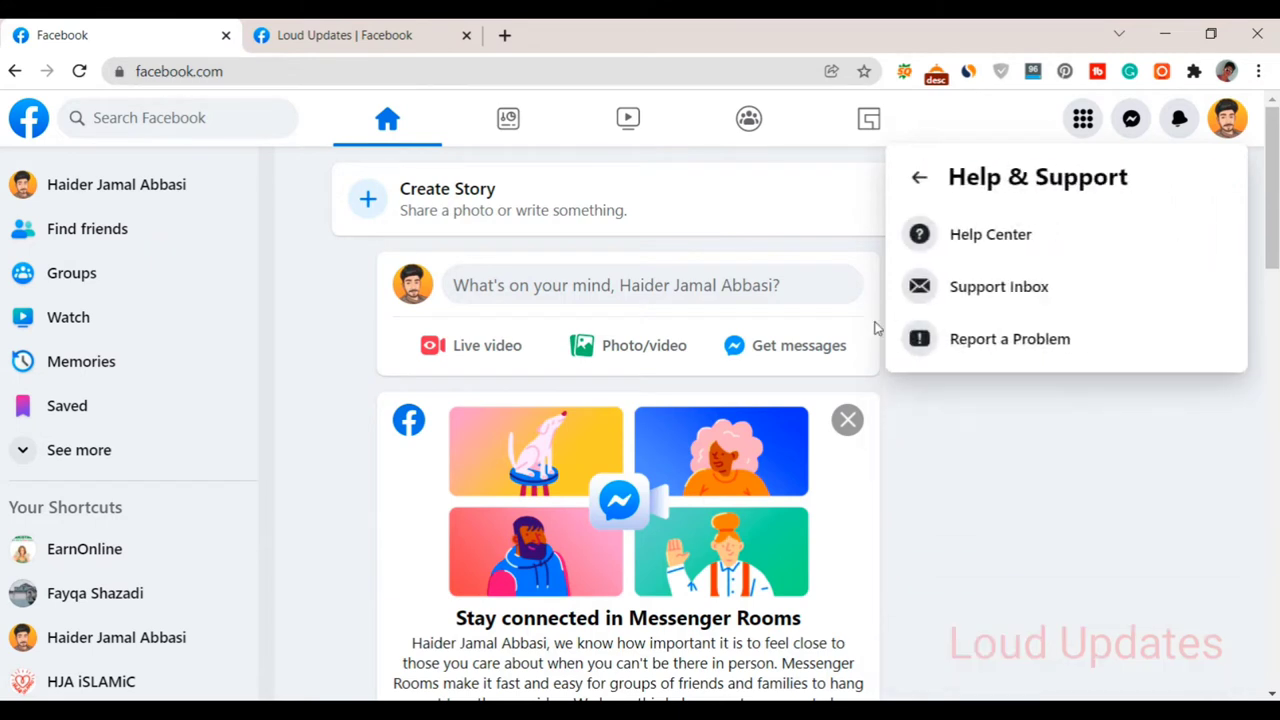
pyautogui.click(1018, 245)
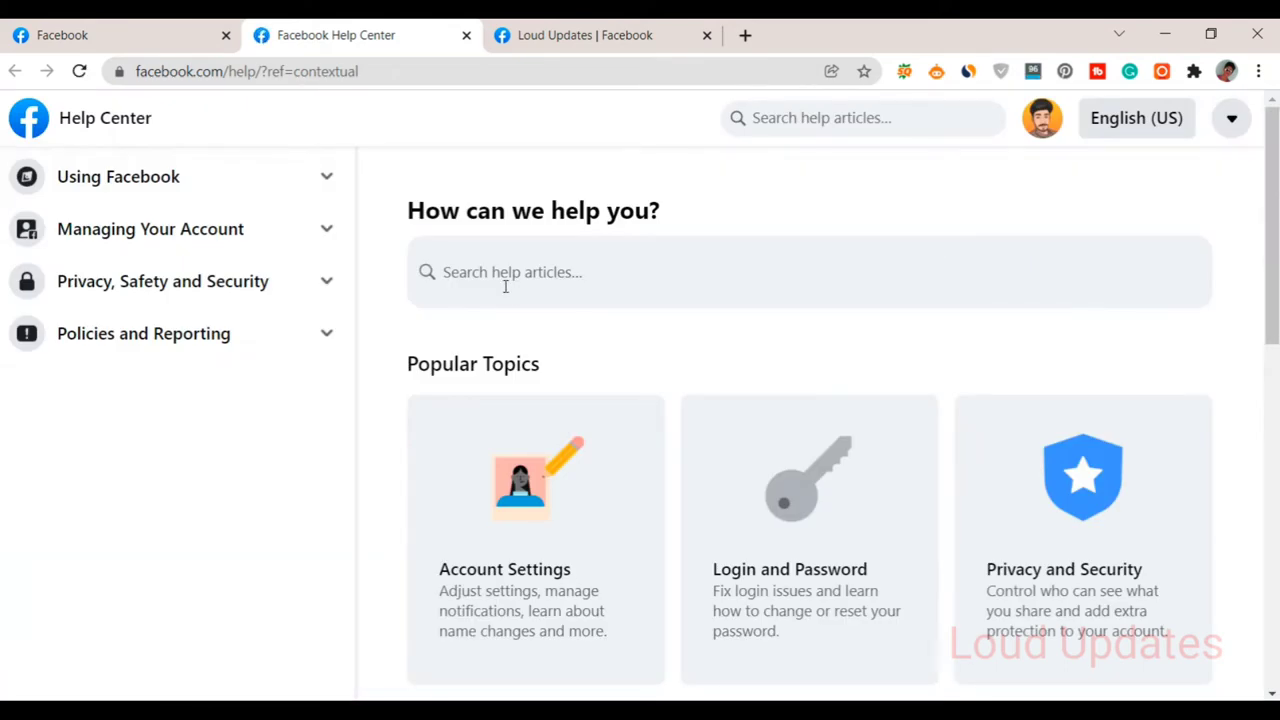
# - Search the Help Center for "get verified badge" and open the article on requesting a verified badge, dismissing its feedback prompt
pyautogui.click(505, 286)
pyautogui.write('ge')
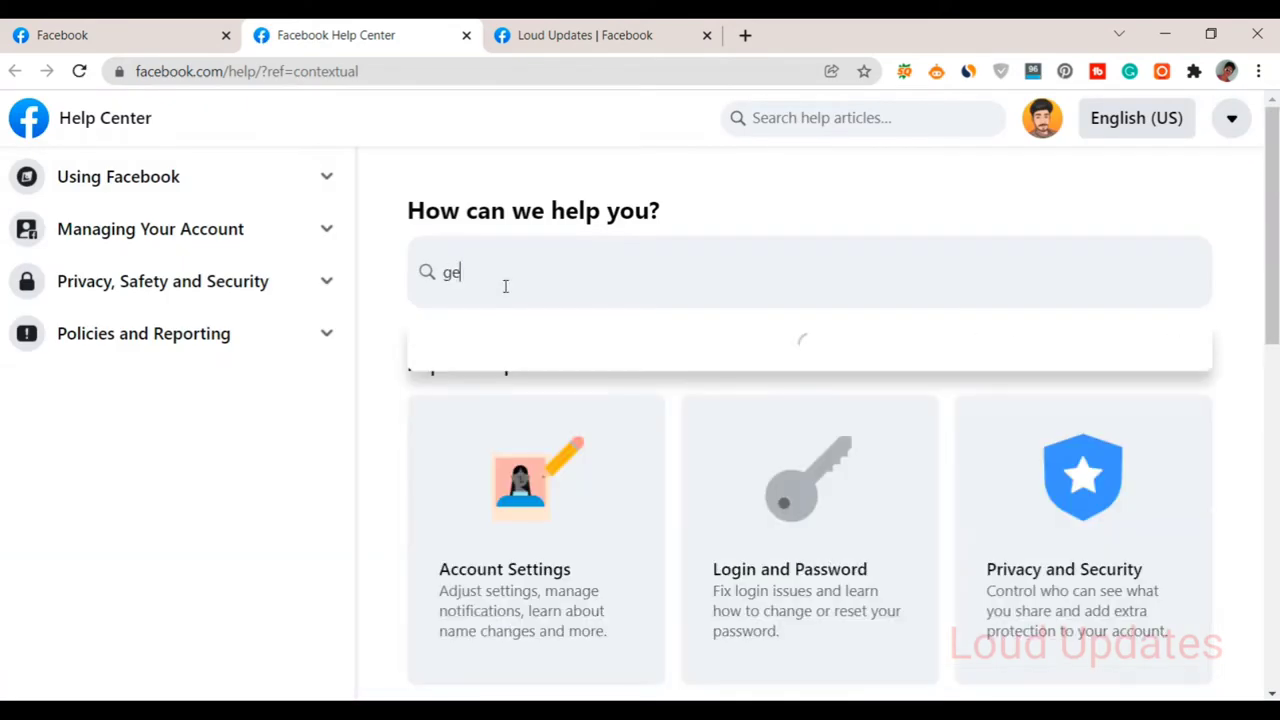
pyautogui.write('t ve')
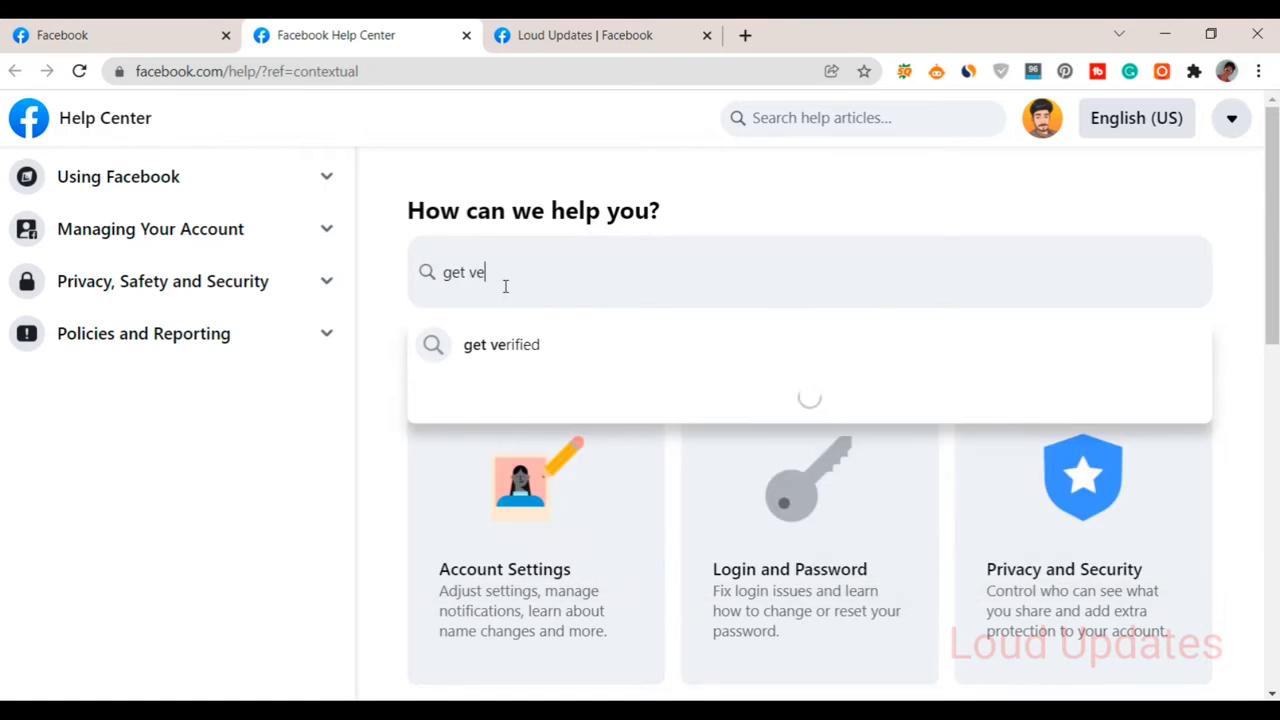
pyautogui.write('rified badge')
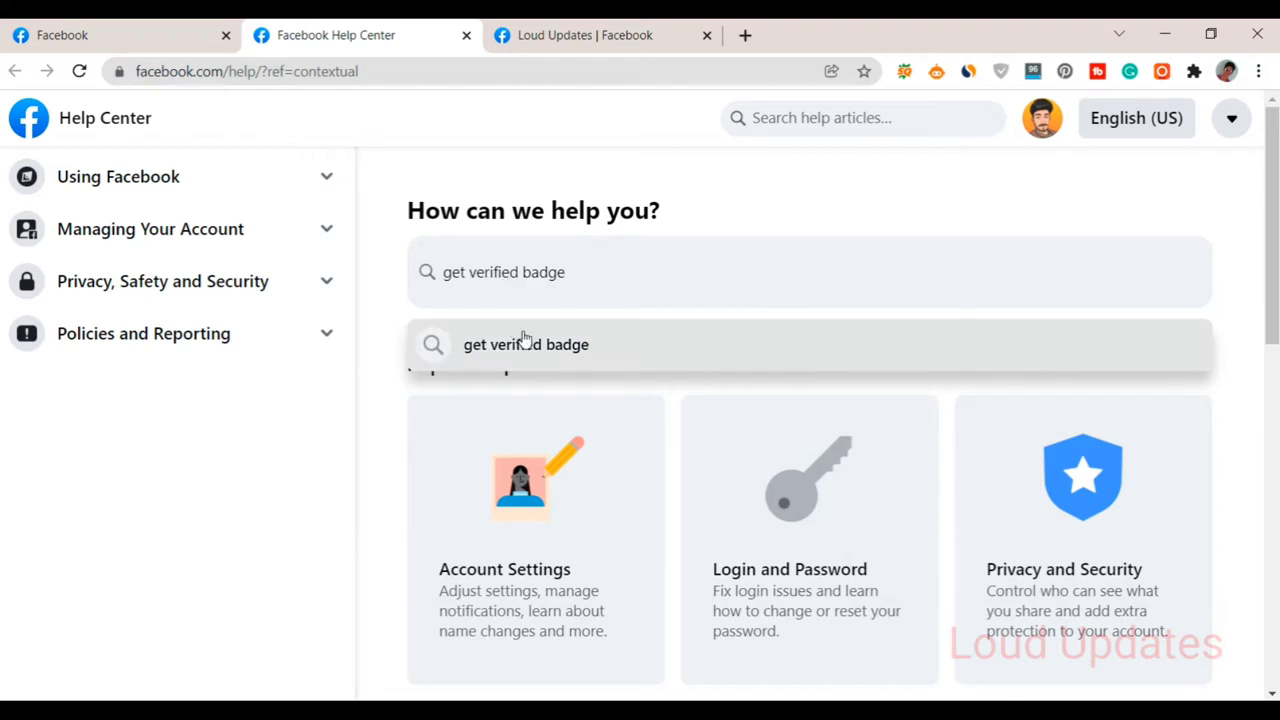
pyautogui.click(524, 342)
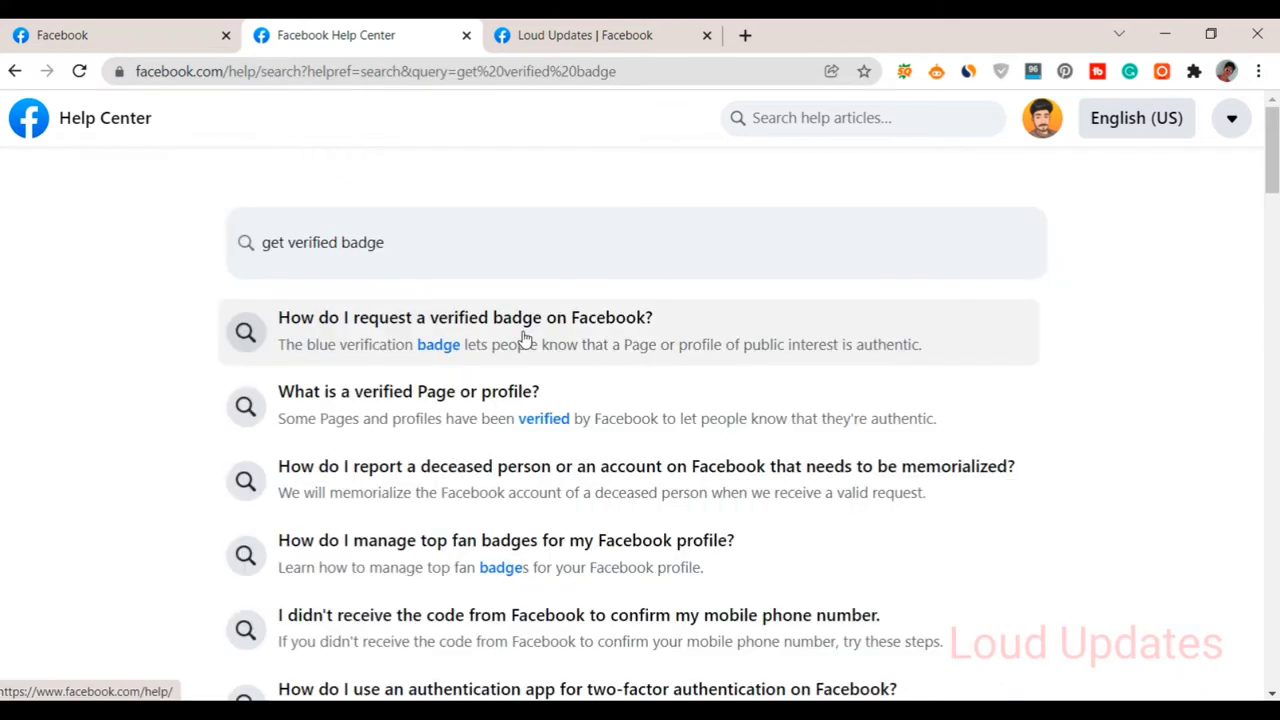
pyautogui.click(629, 321)
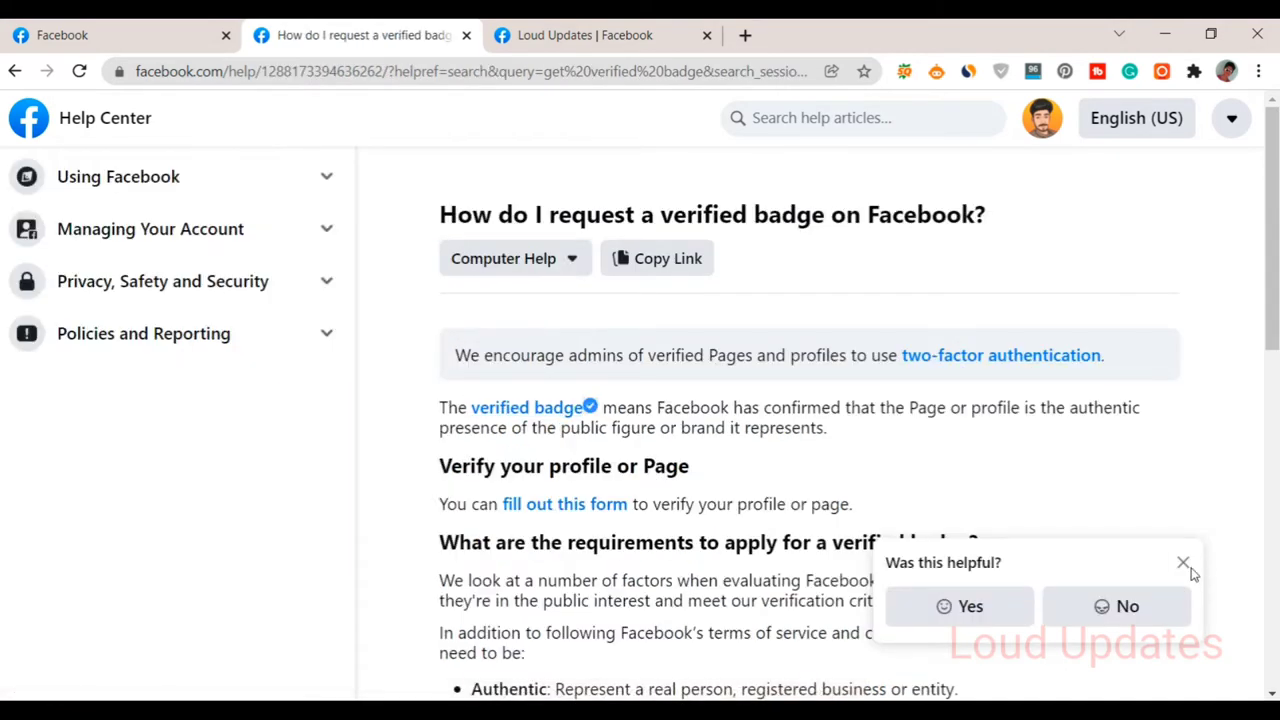
pyautogui.click(1184, 564)
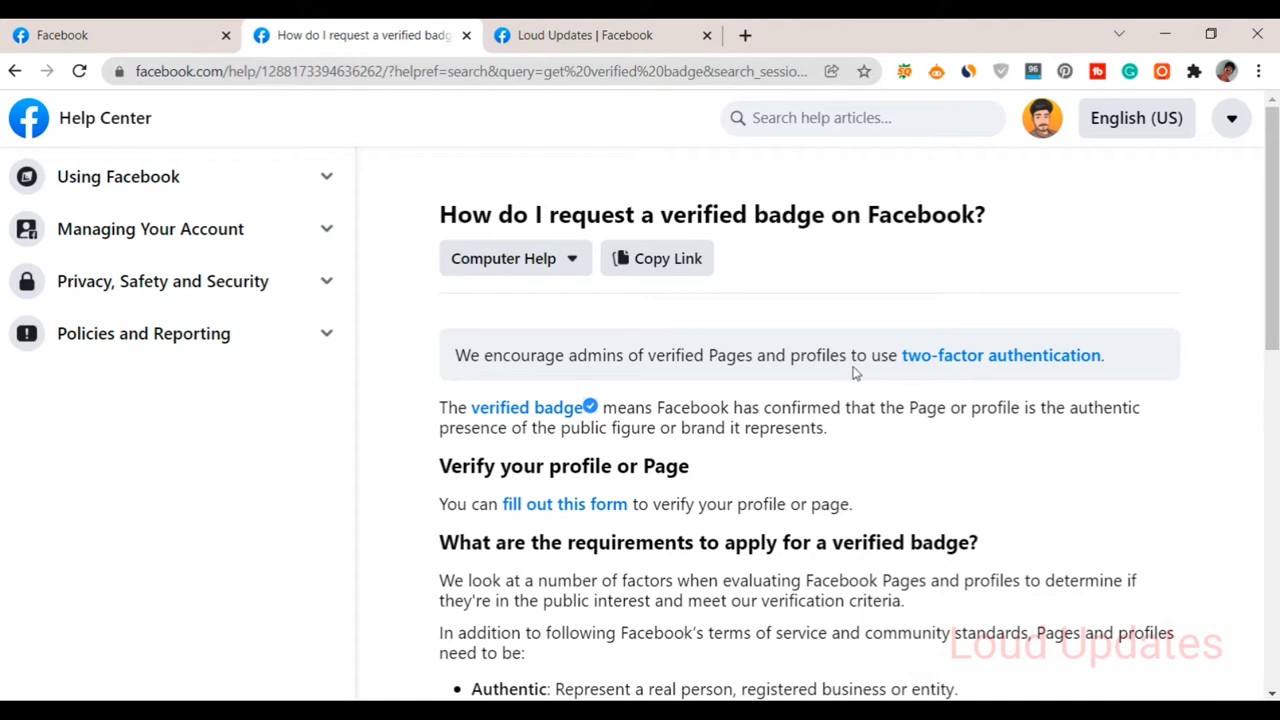
# - Read the article's two-factor authentication advice, the verified badge's meaning and the section on verifying a profile or Page
pyautogui.moveTo(457, 358); pyautogui.dragTo(592, 358)
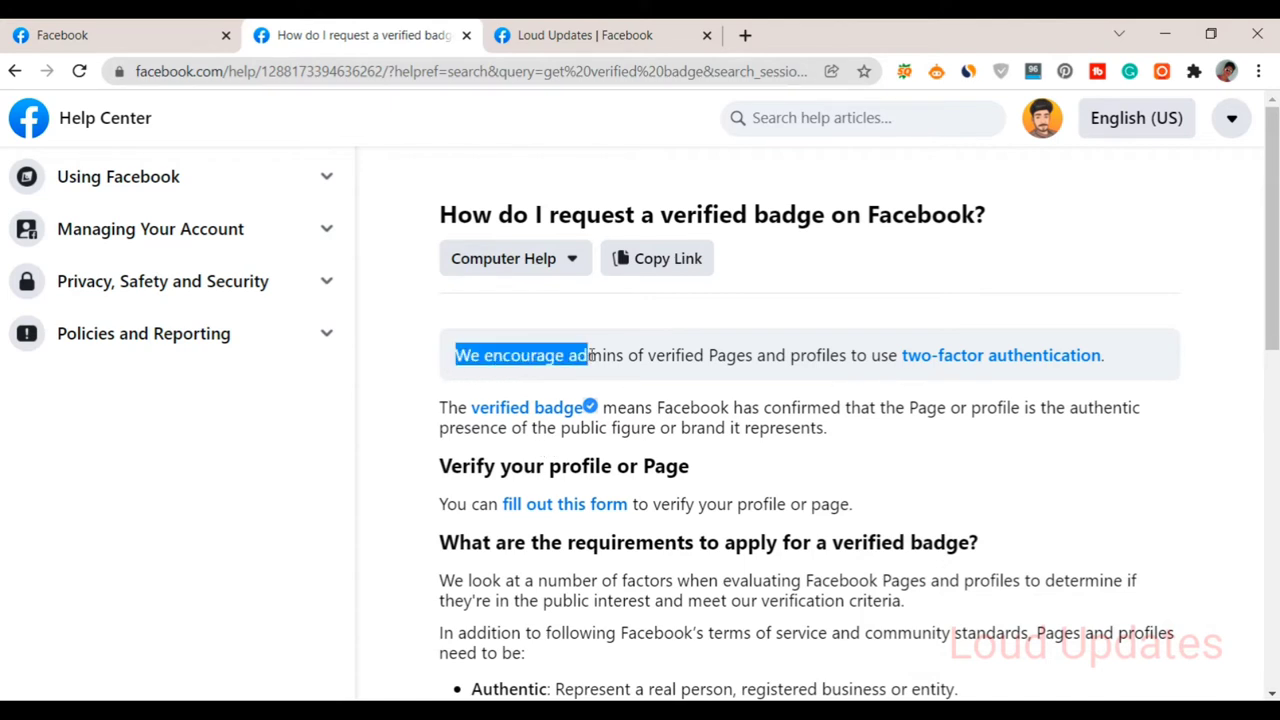
pyautogui.click(703, 380)
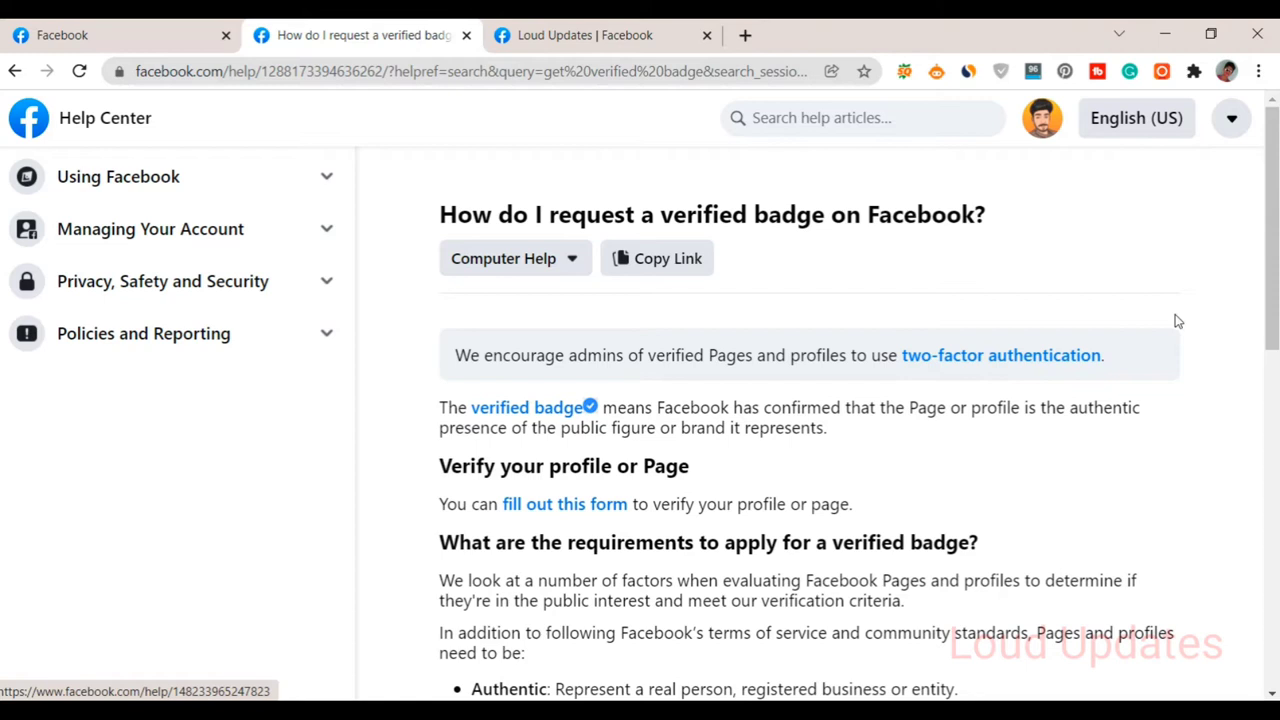
pyautogui.scroll(-1, 727, 378)
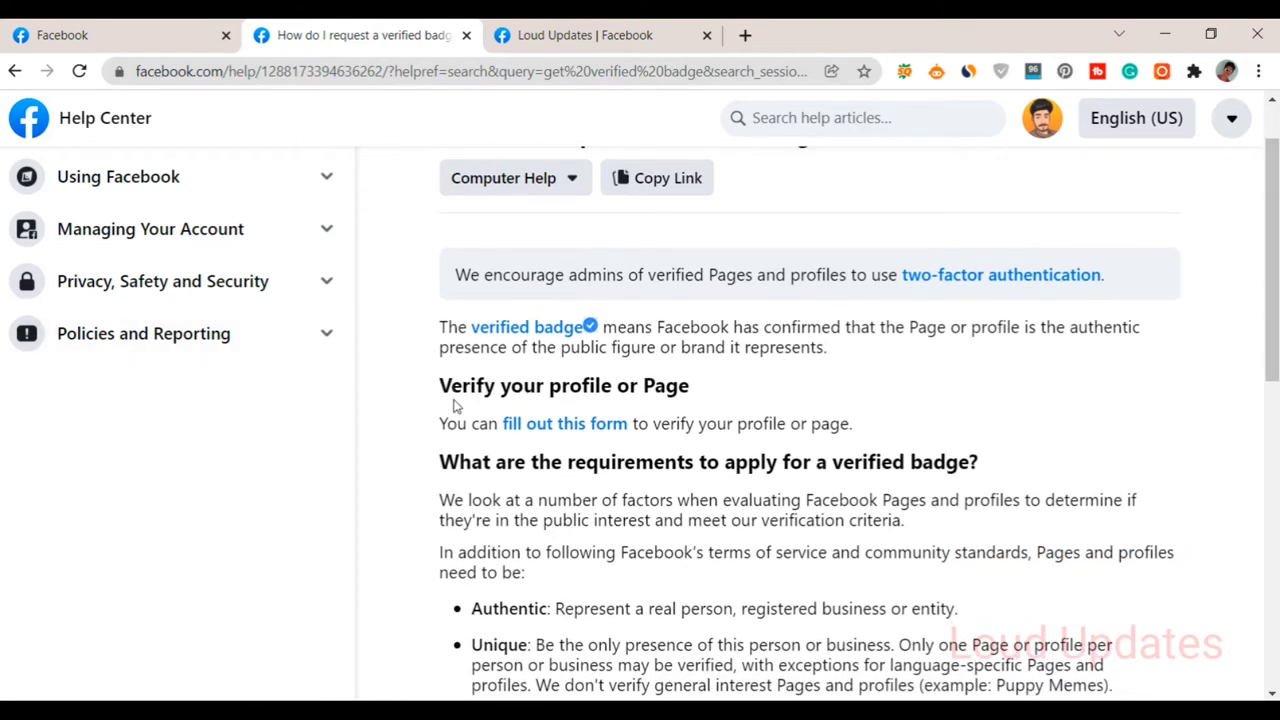
pyautogui.moveTo(438, 390); pyautogui.dragTo(708, 392)
pyautogui.click(703, 394)
pyautogui.moveTo(440, 328); pyautogui.dragTo(737, 347)
pyautogui.click(870, 357)
pyautogui.scroll(-1, 1008, 464)
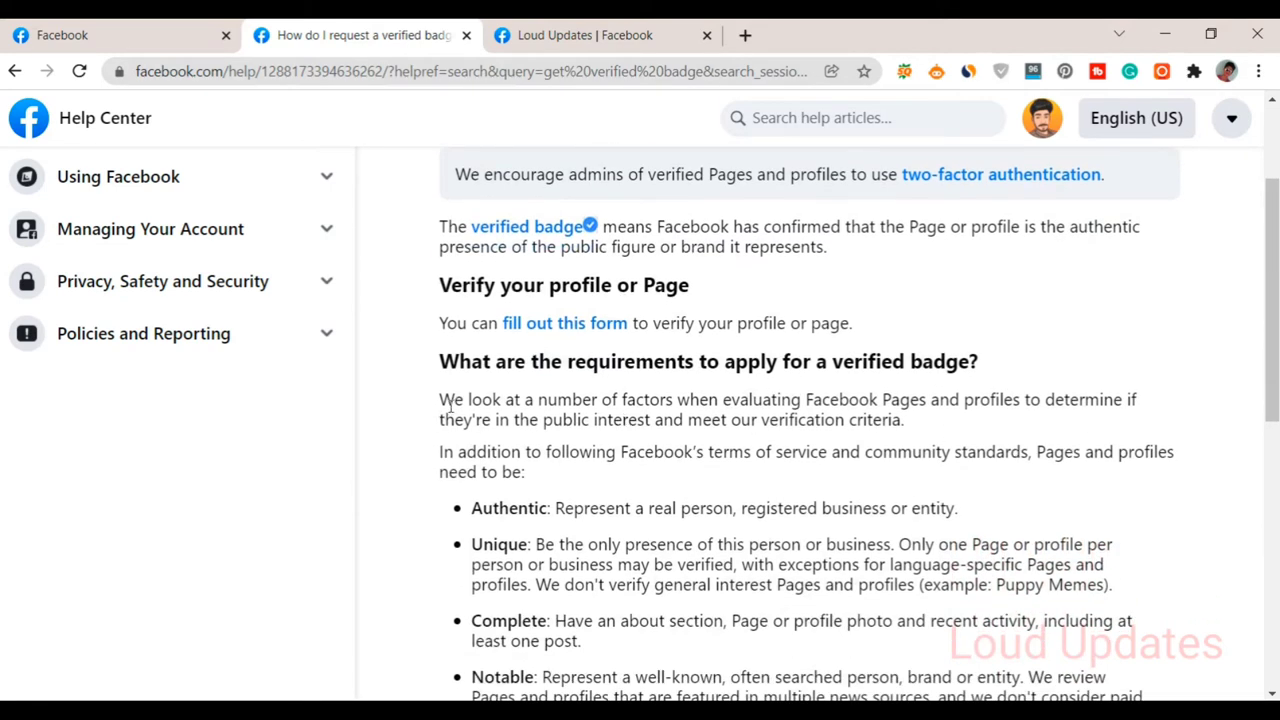
# - Review the article's requirements for applying for a verified badge, down to the related articles
pyautogui.moveTo(446, 404); pyautogui.dragTo(510, 399)
pyautogui.click(472, 375)
pyautogui.moveTo(445, 357); pyautogui.dragTo(801, 405)
pyautogui.scroll(1, 801, 405)
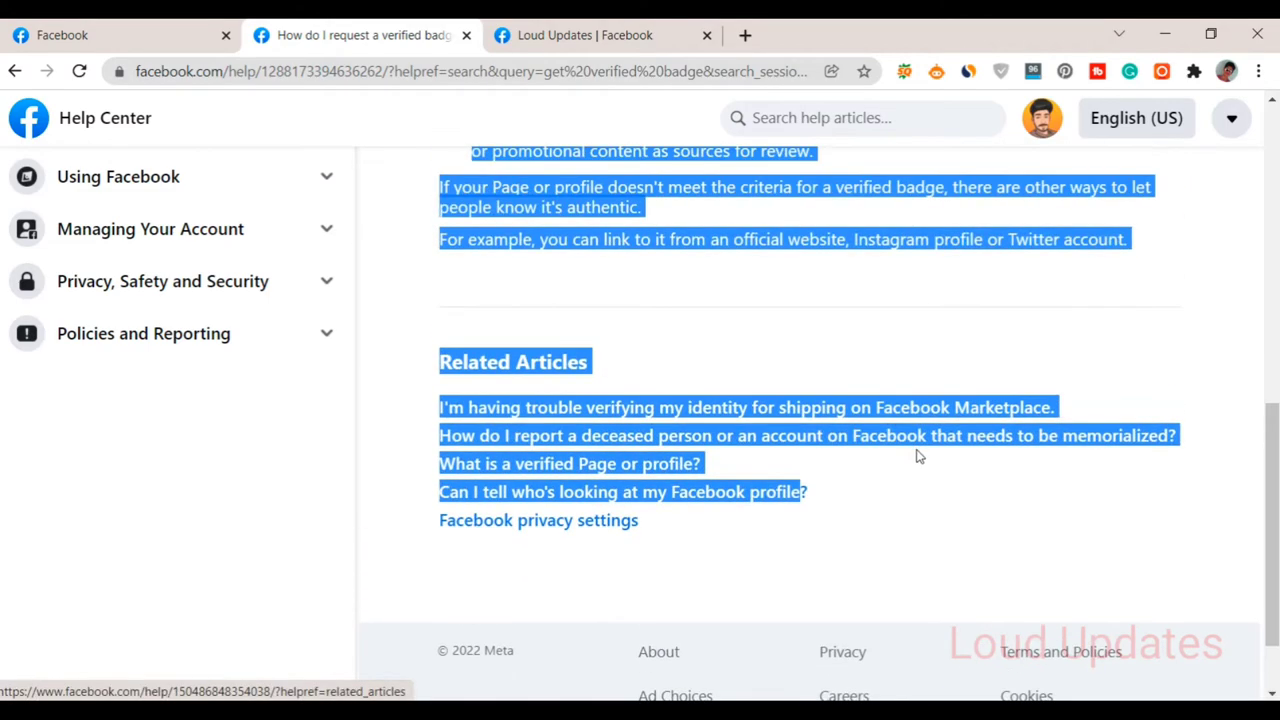
pyautogui.scroll(3, 857, 343)
pyautogui.click(898, 425)
pyautogui.scroll(3, 898, 425)
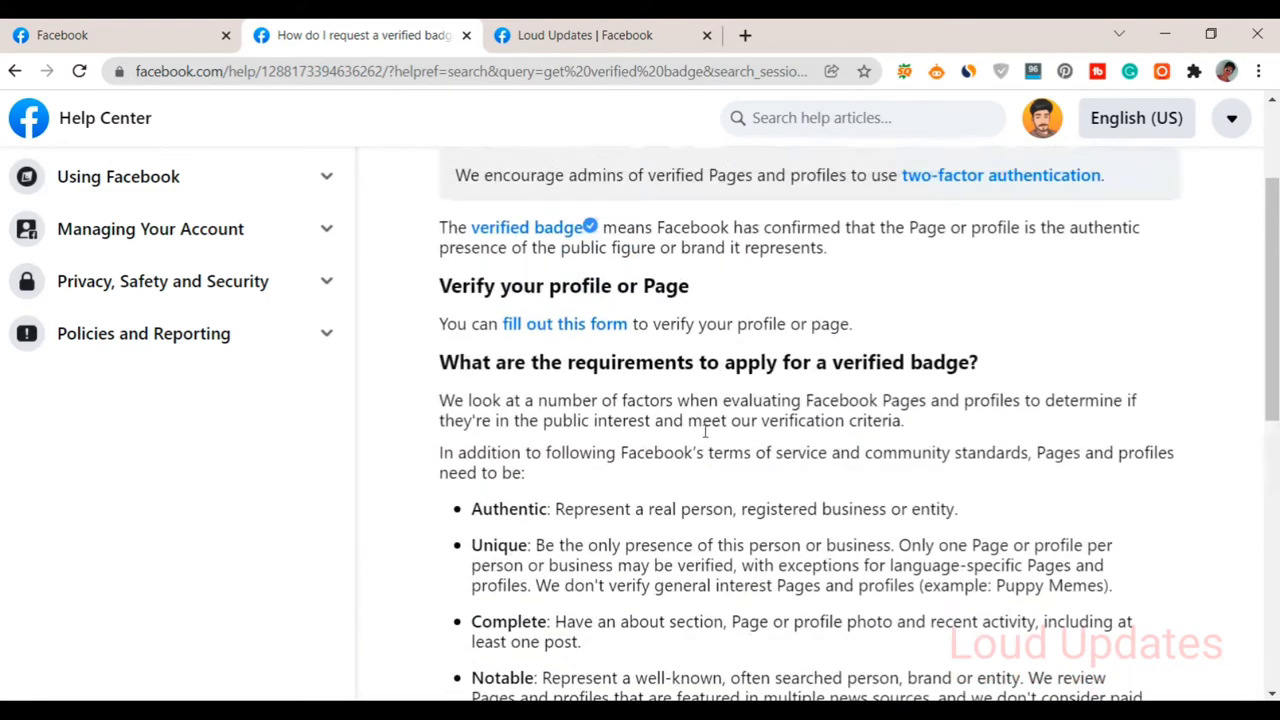
pyautogui.scroll(-5, 650, 511)
pyautogui.scroll(-2, 818, 386)
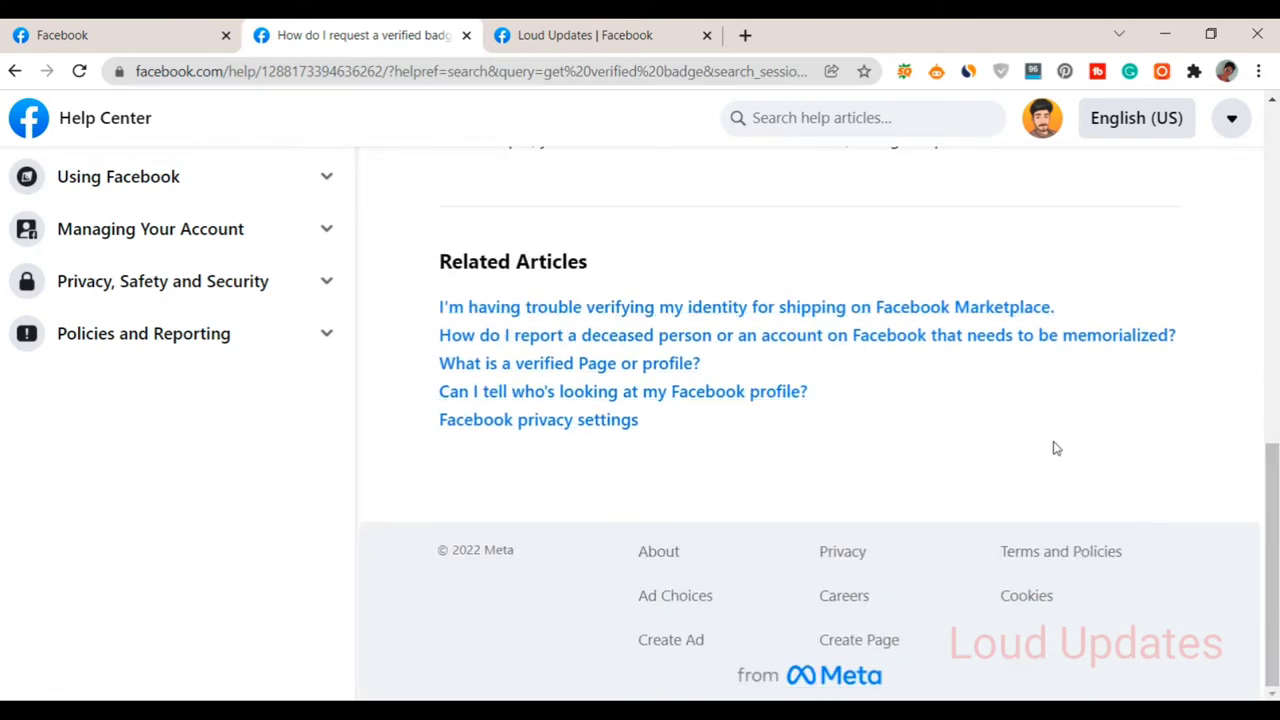
pyautogui.moveTo(1272, 478); pyautogui.dragTo(1273, 355)
pyautogui.scroll(5, 1117, 240)
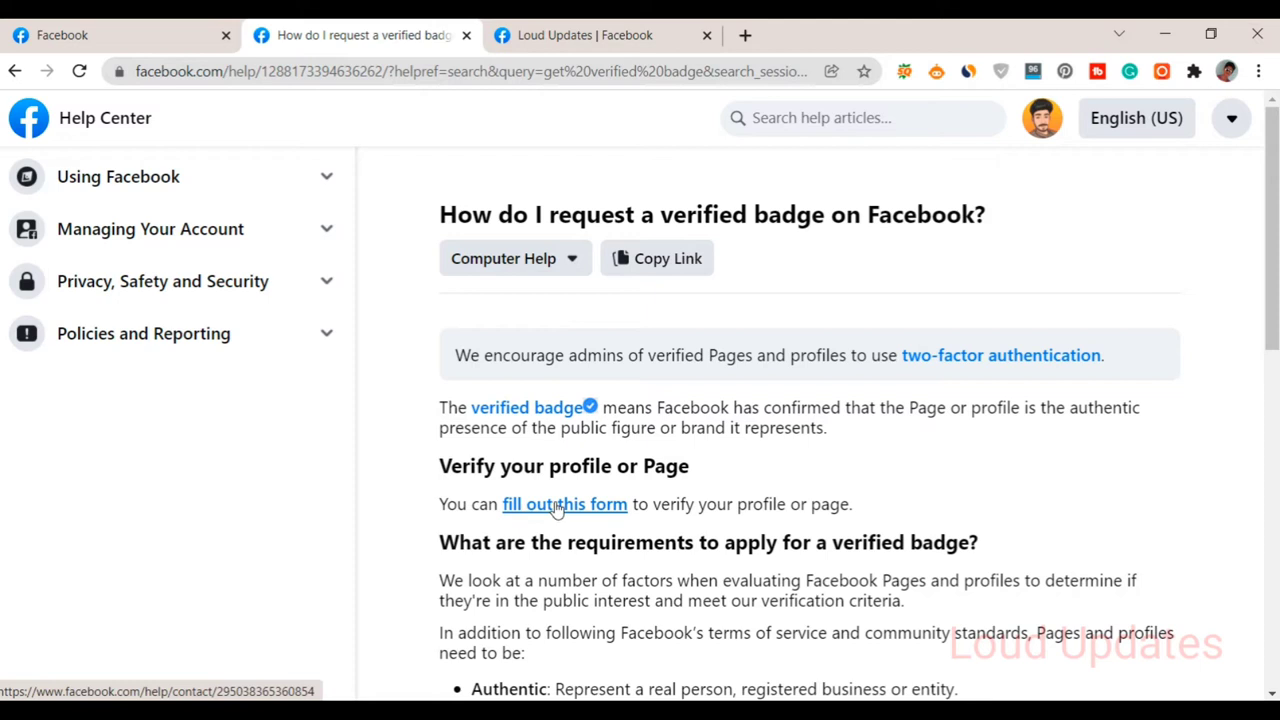
# - Open the verification request form linked in the article and read its introduction
pyautogui.click(557, 505)
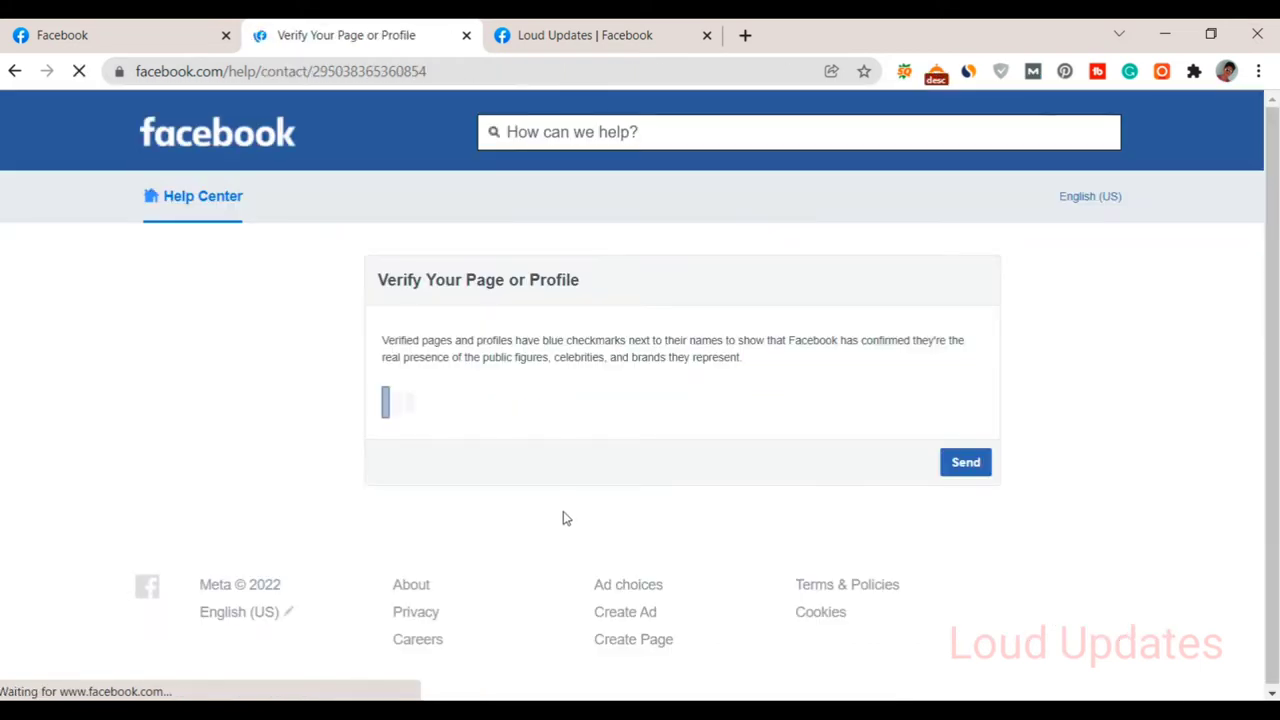
pyautogui.moveTo(378, 279); pyautogui.dragTo(603, 283)
pyautogui.click(628, 330)
pyautogui.moveTo(404, 340); pyautogui.dragTo(691, 354)
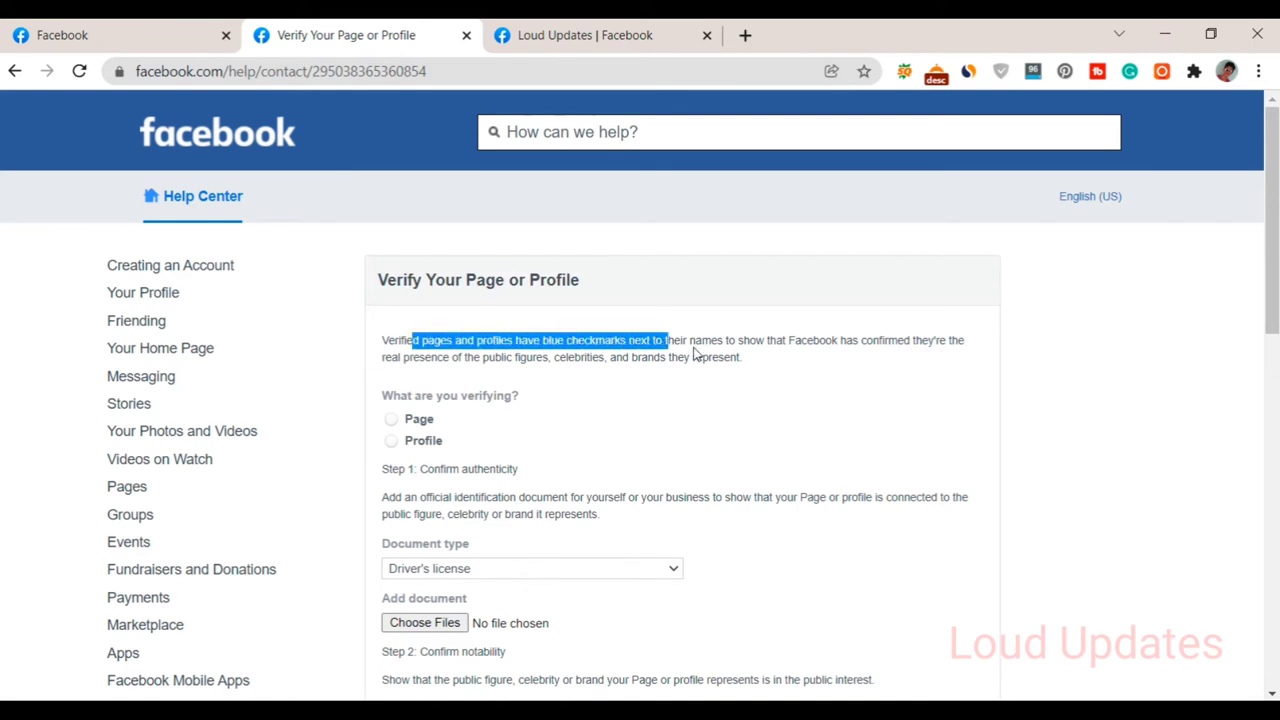
pyautogui.click(683, 374)
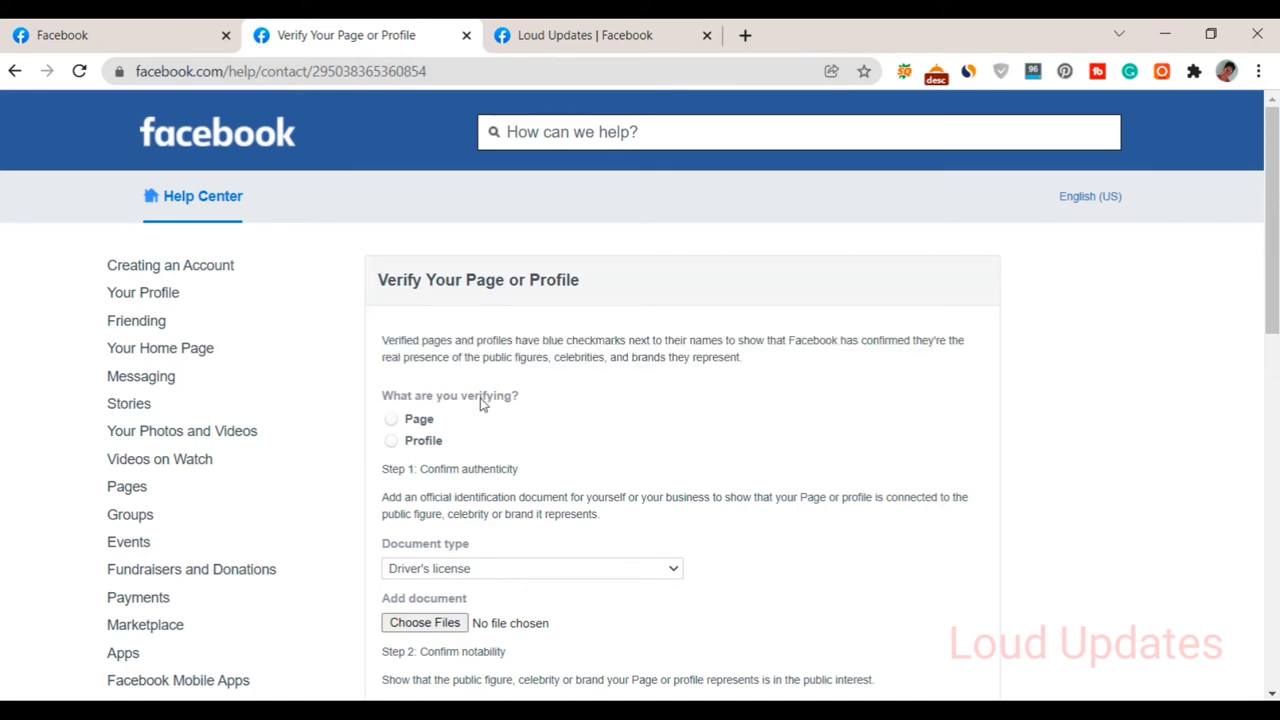
# - Compare the form's Page and Profile options, leaving Profile selected as what is being verified
pyautogui.click(410, 423)
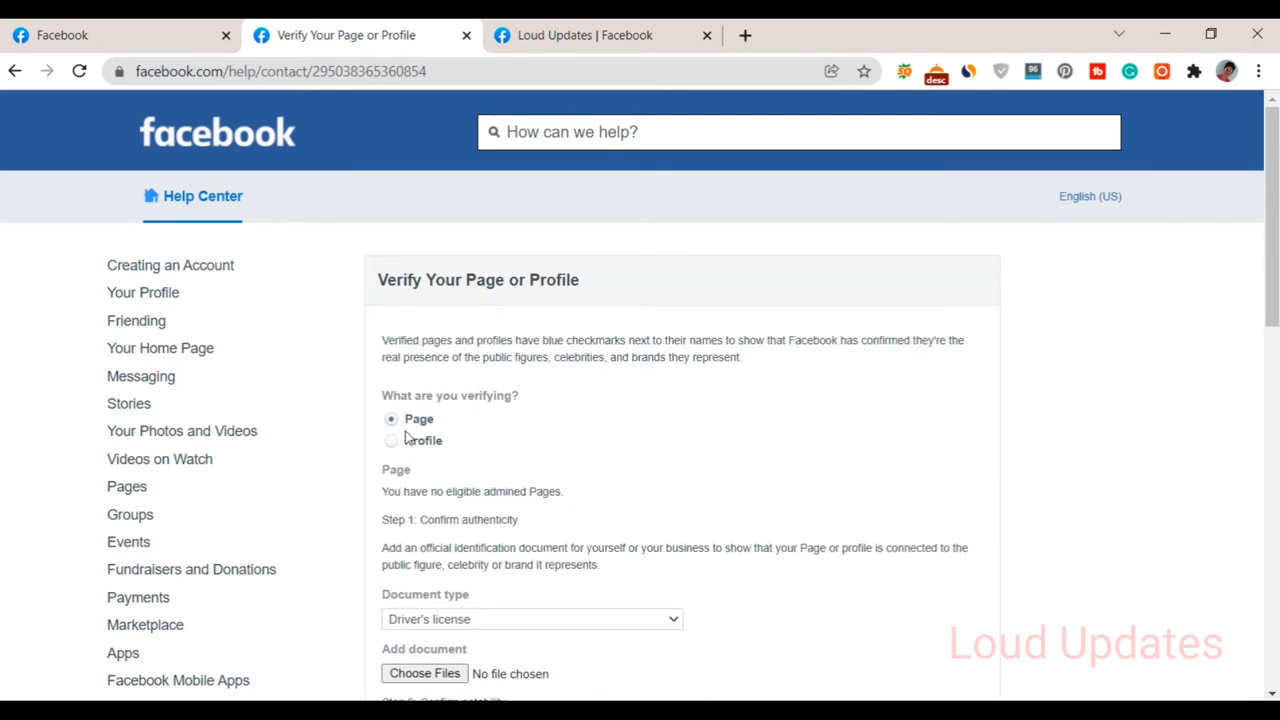
pyautogui.click(412, 444)
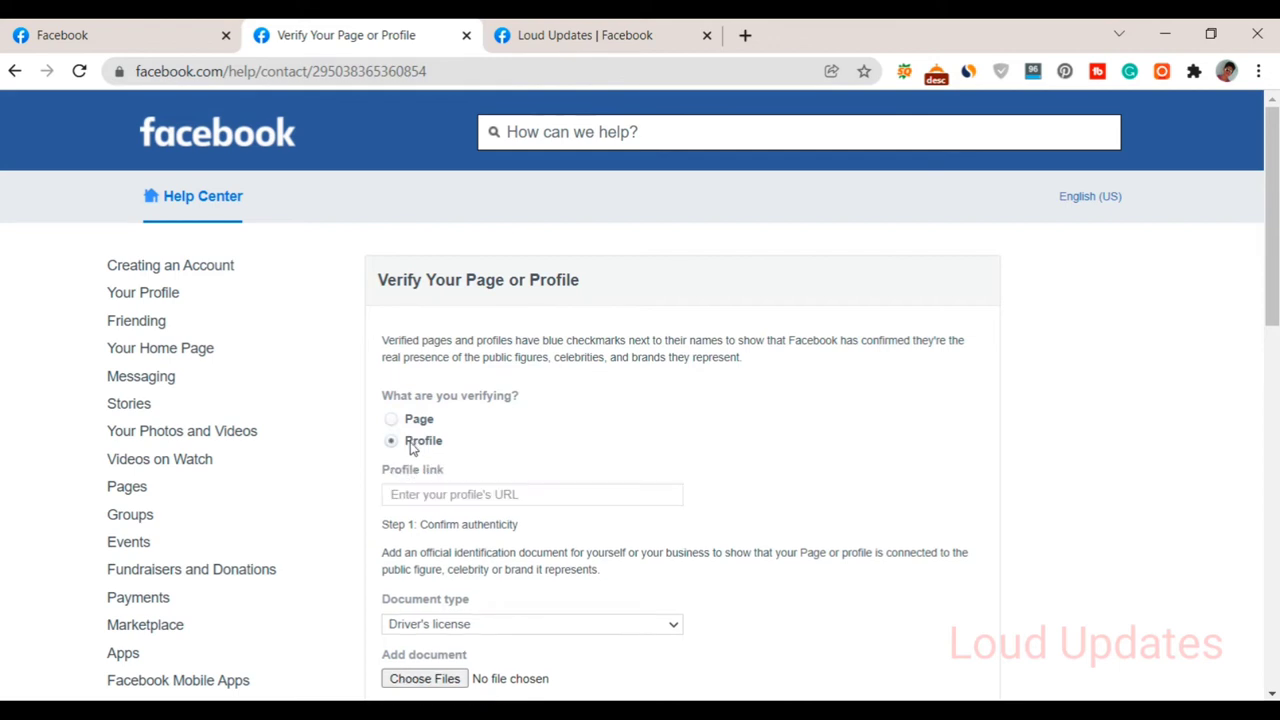
# - Choose Page as what is being verified and pick Driver's license as the document type
pyautogui.click(419, 424)
pyautogui.scroll(-2, 434, 423)
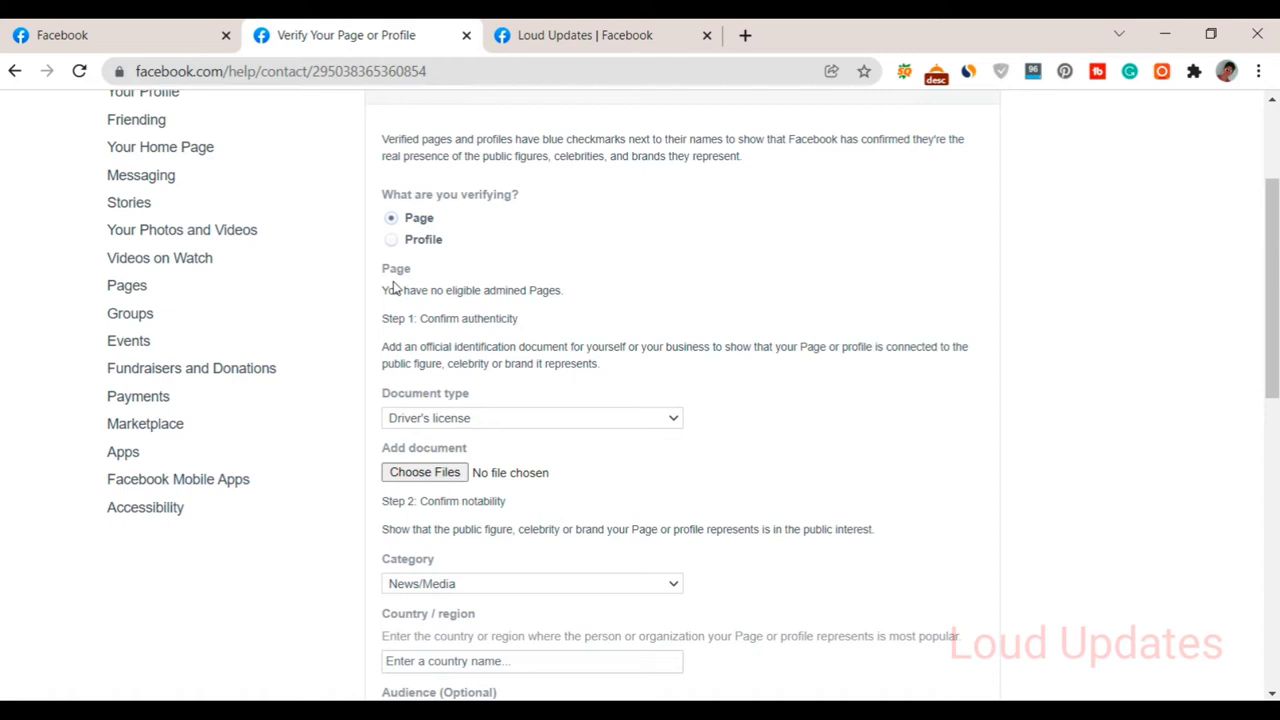
pyautogui.moveTo(407, 318); pyautogui.dragTo(517, 320)
pyautogui.click(577, 340)
pyautogui.moveTo(383, 393); pyautogui.dragTo(511, 394)
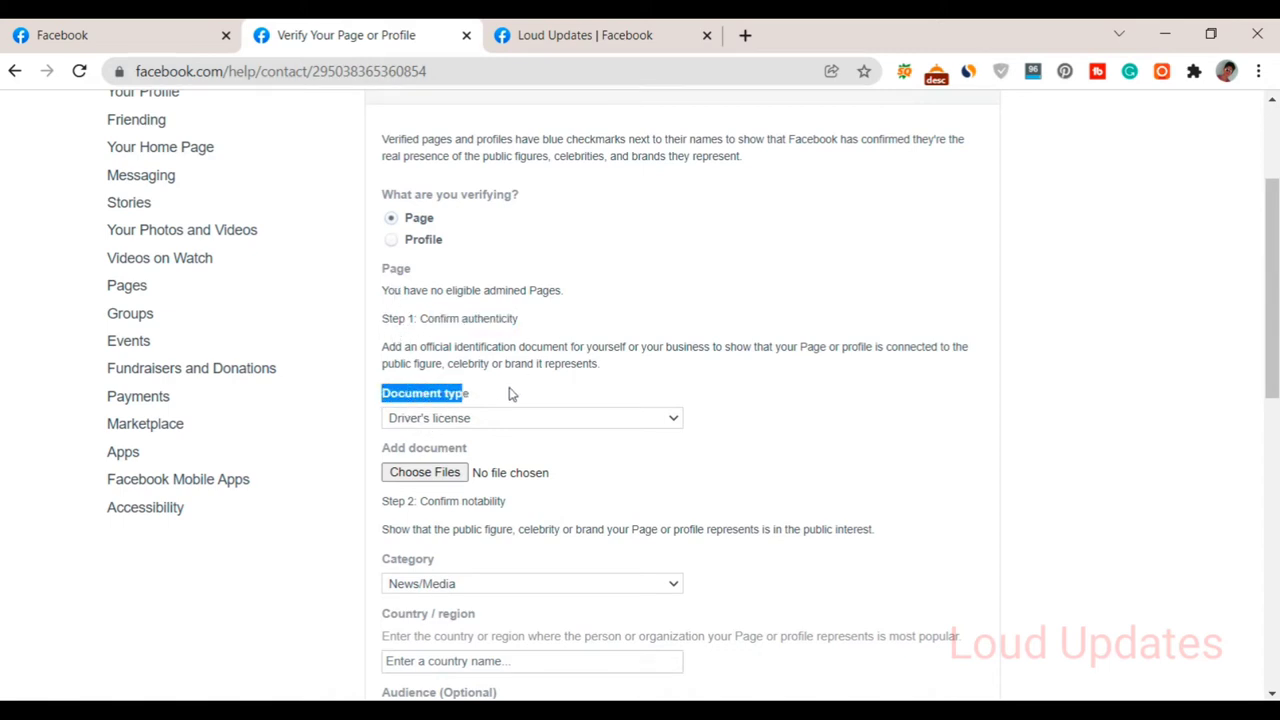
pyautogui.click(503, 390)
pyautogui.click(473, 425)
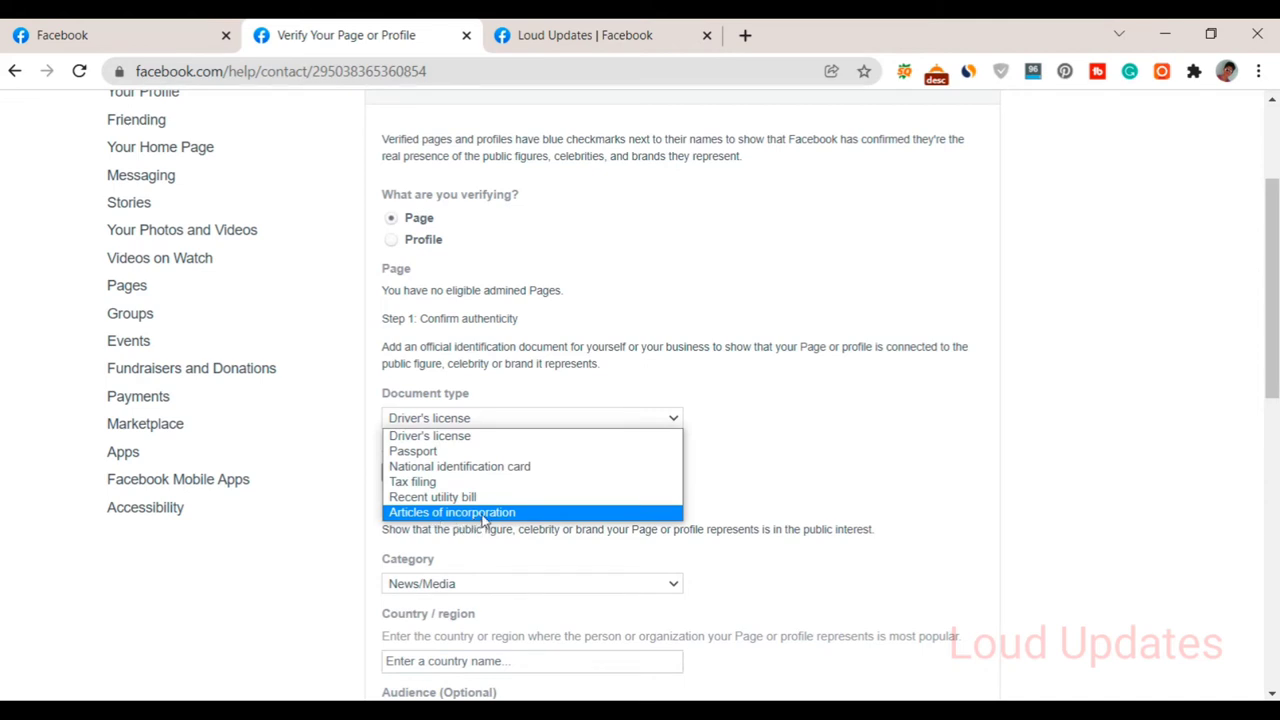
pyautogui.click(470, 436)
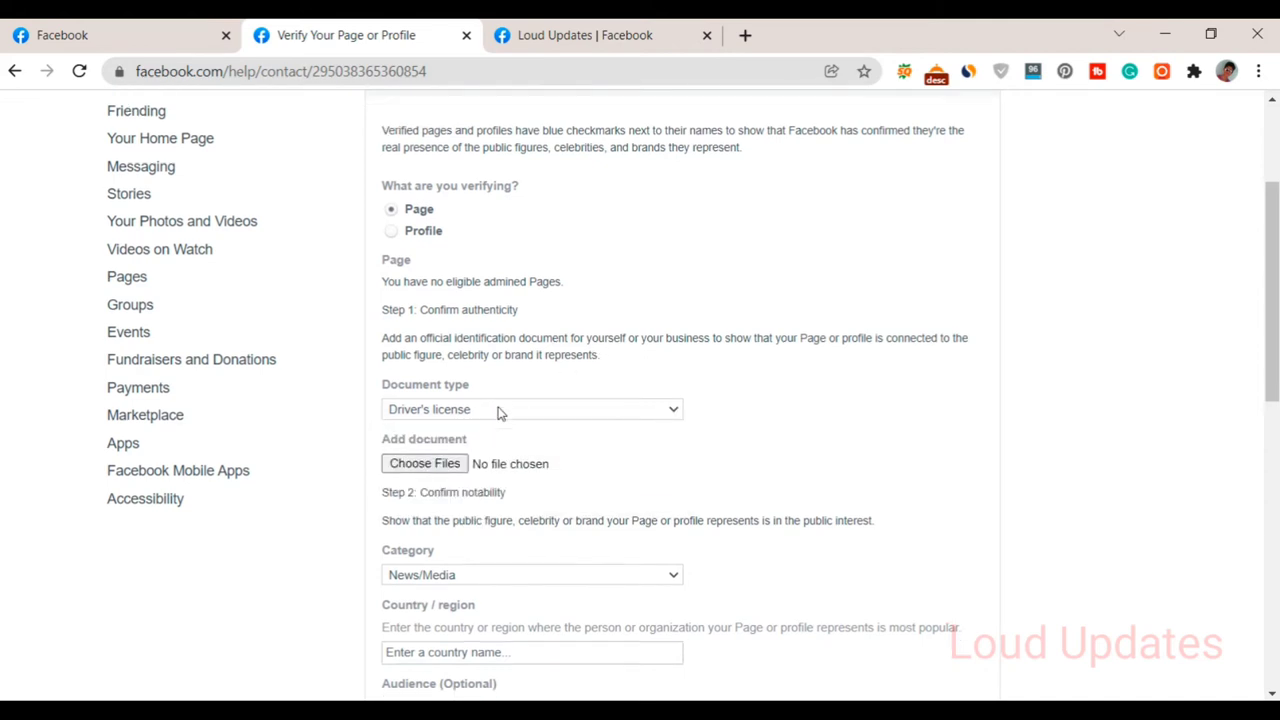
pyautogui.scroll(-1, 480, 400)
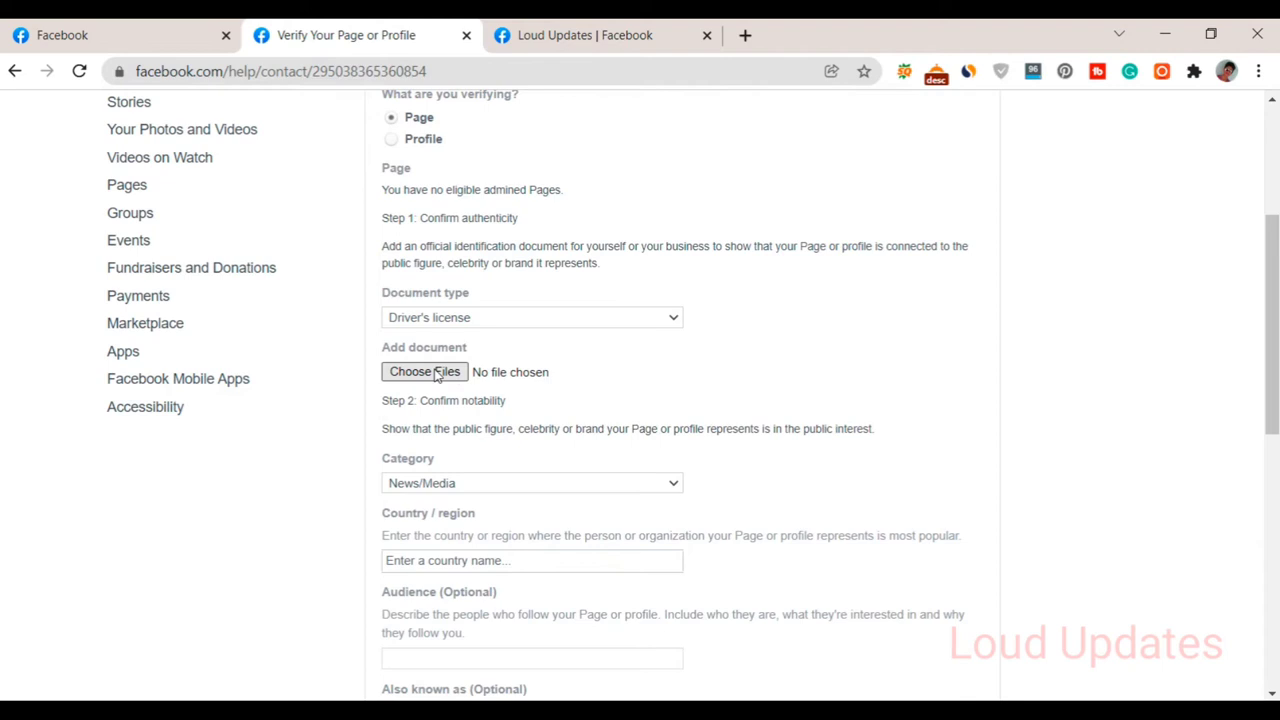
pyautogui.click(478, 372)
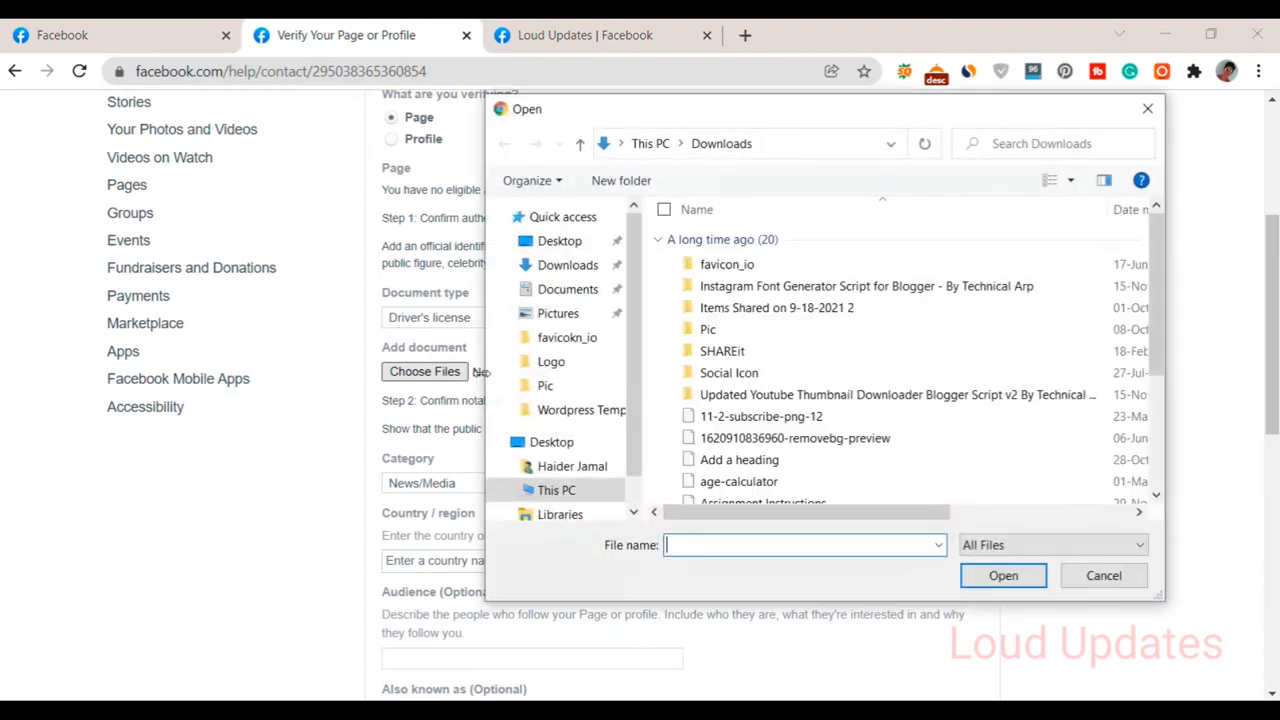
pyautogui.click(1080, 577)
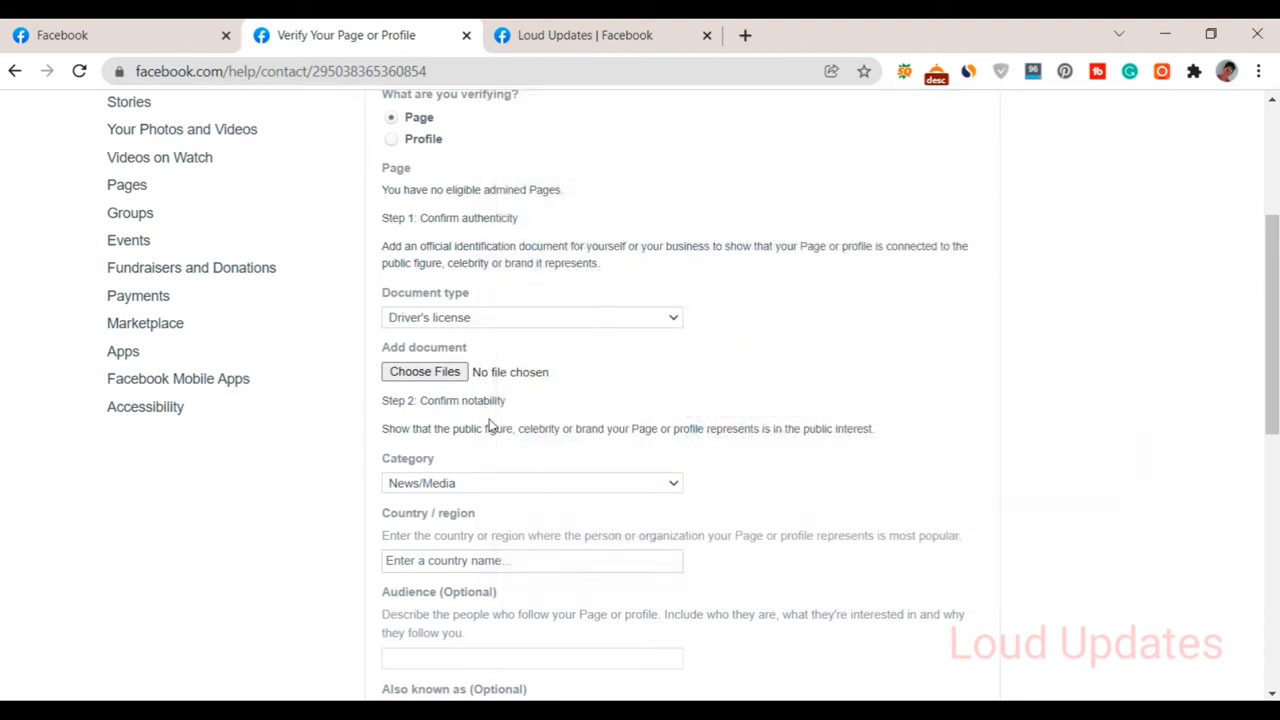
pyautogui.moveTo(381, 348); pyautogui.dragTo(514, 400)
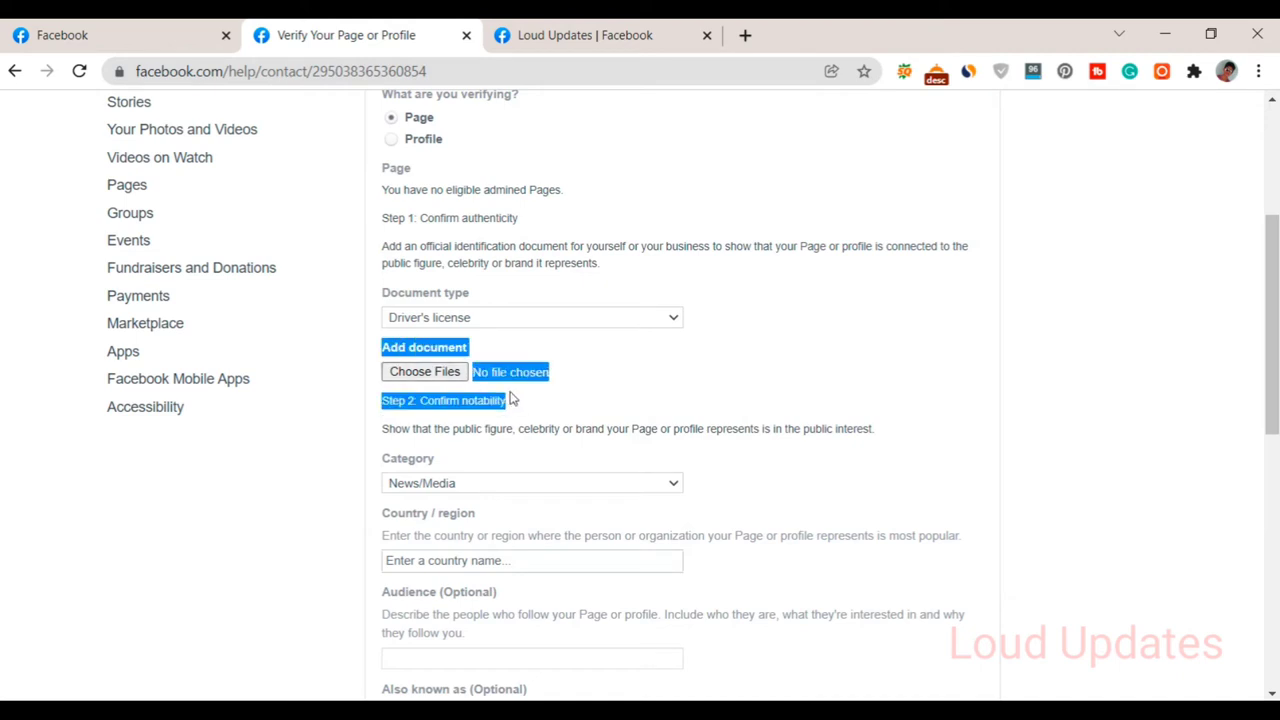
pyautogui.click(540, 404)
# - Set the category under Confirm notability to Digital Creator/Blogger/Influencer
pyautogui.scroll(-1, 542, 405)
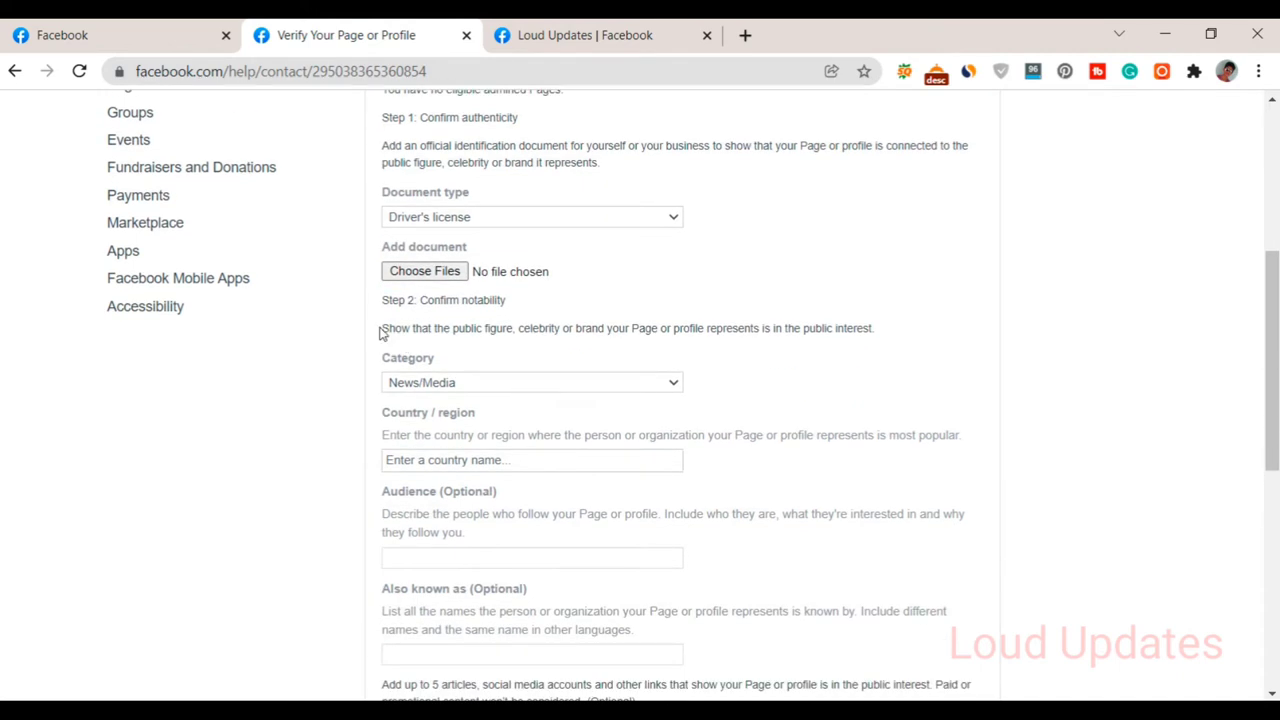
pyautogui.moveTo(392, 329); pyautogui.dragTo(534, 329)
pyautogui.click(534, 329)
pyautogui.moveTo(381, 360); pyautogui.dragTo(424, 362)
pyautogui.click(450, 370)
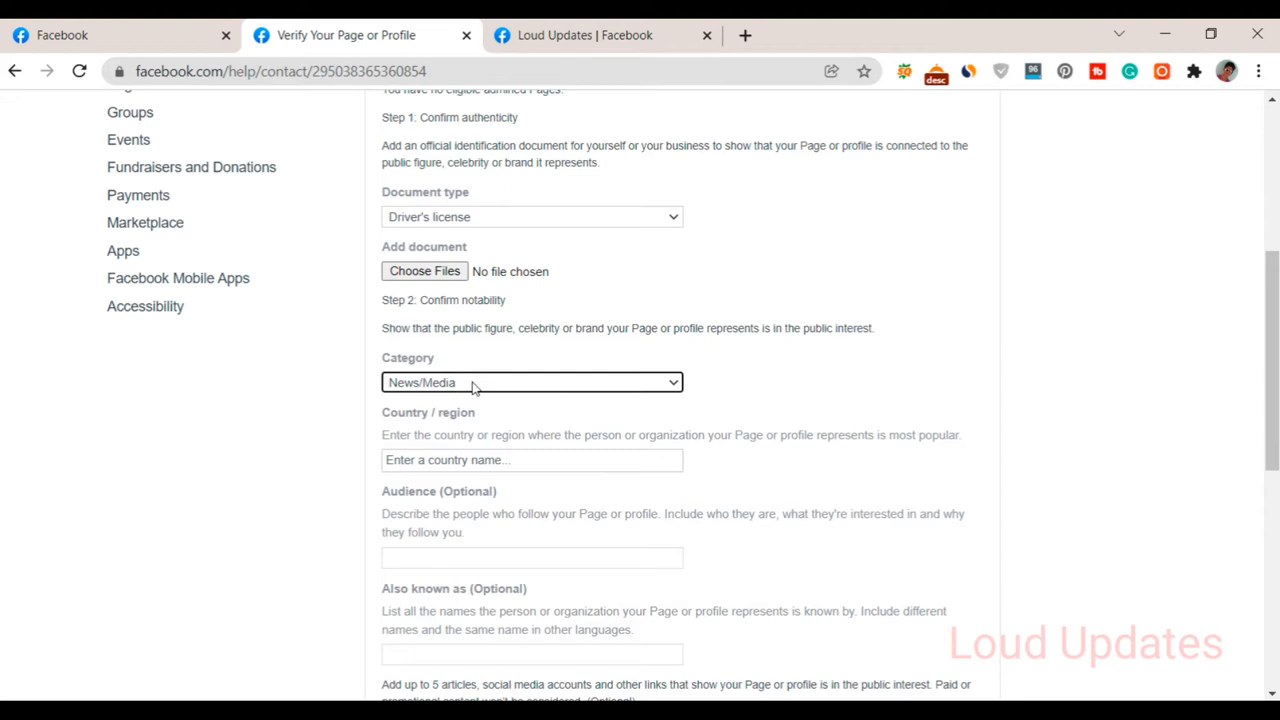
pyautogui.click(470, 385)
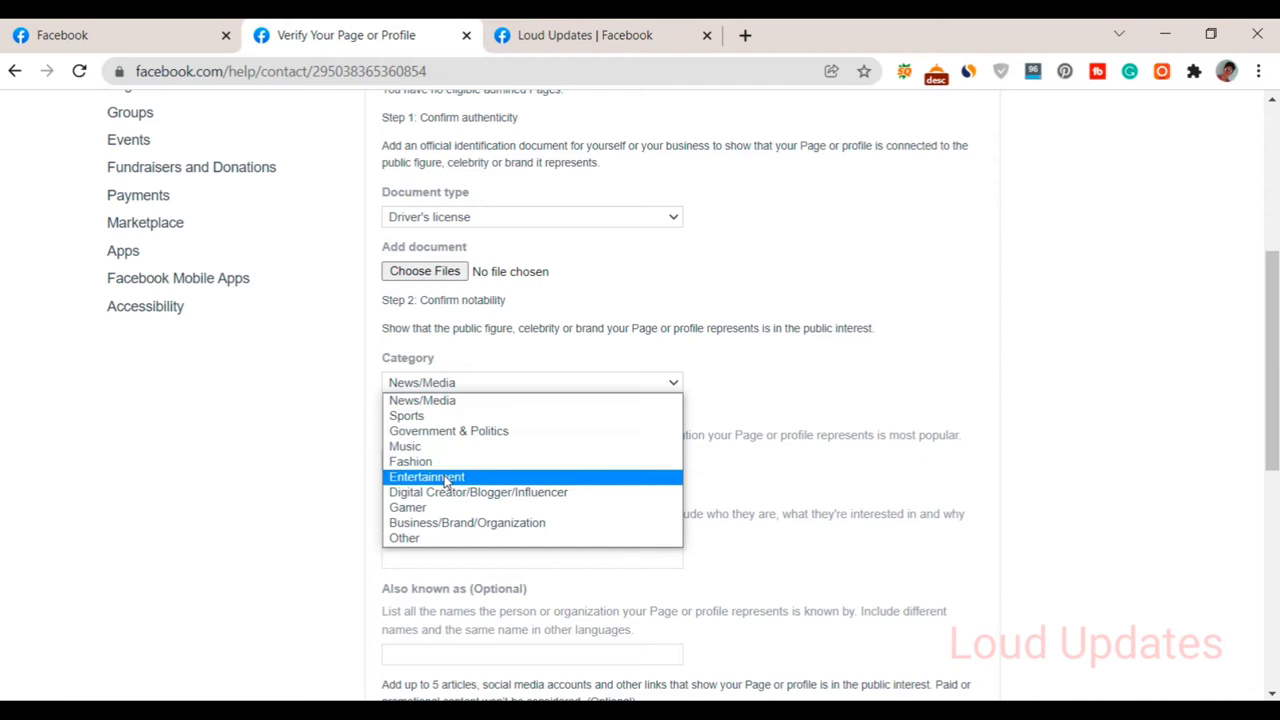
pyautogui.click(492, 495)
pyautogui.moveTo(380, 421); pyautogui.dragTo(443, 414)
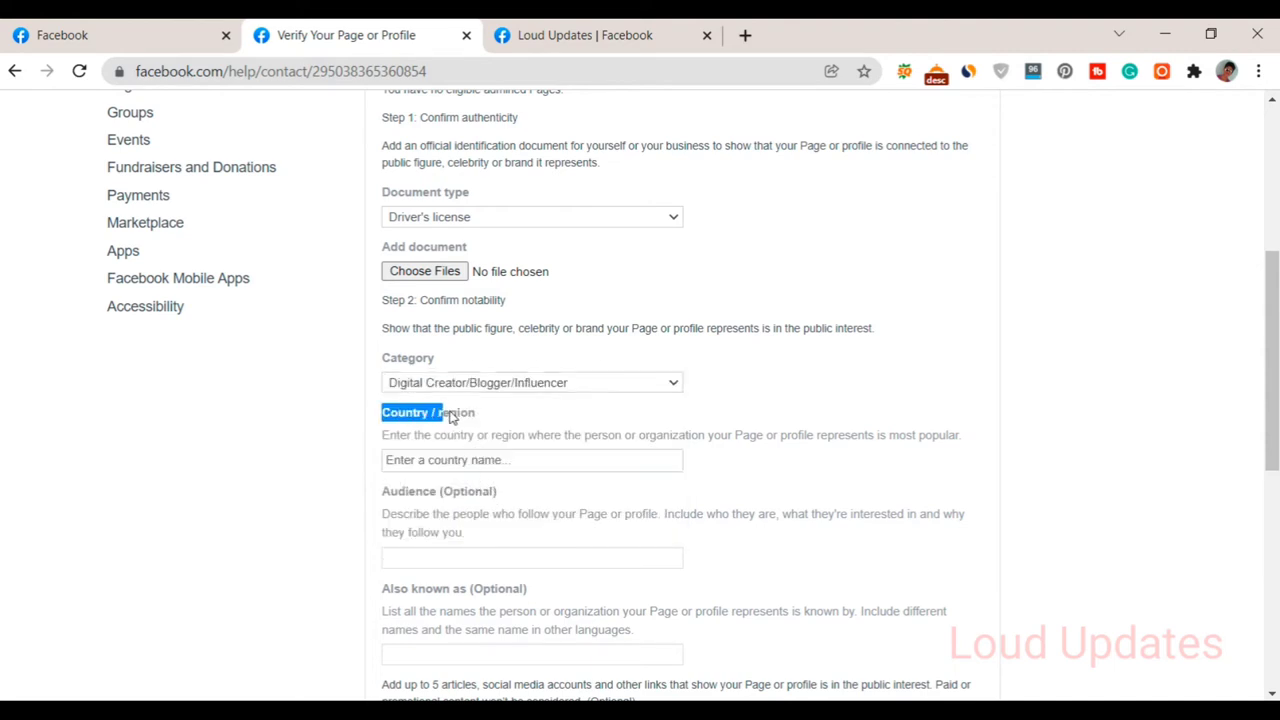
pyautogui.click(490, 456)
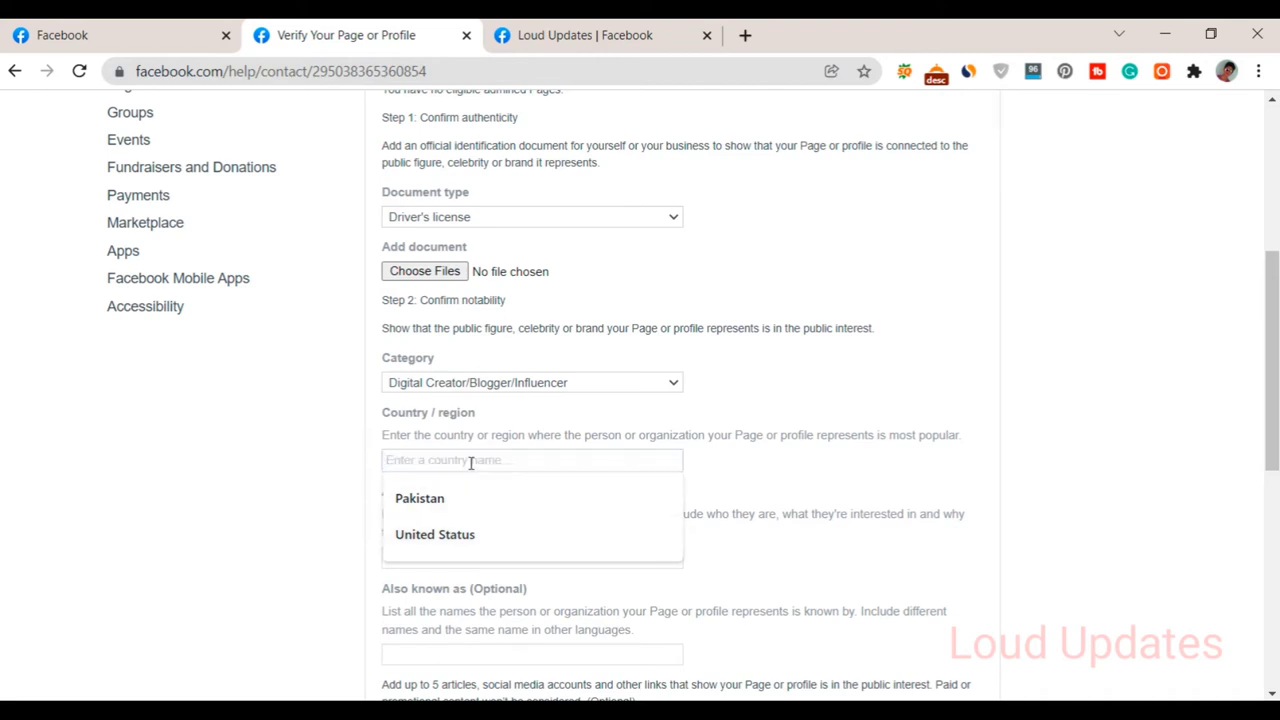
pyautogui.write('fksfjdgjdg')
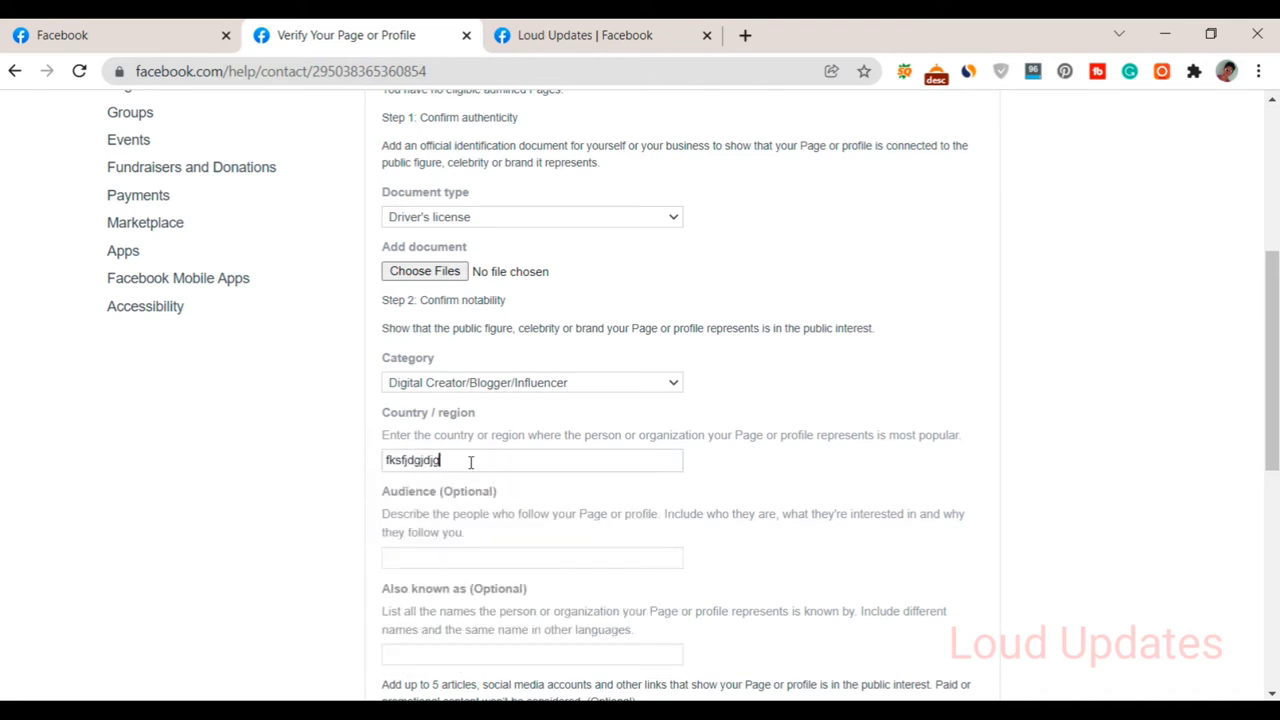
pyautogui.press('BackSpace')
pyautogui.press('BackSpace')
pyautogui.press('BackSpace')
pyautogui.press('BackSpace')
pyautogui.press('BackSpace')
pyautogui.press('BackSpace')
pyautogui.press('BackSpace')
pyautogui.press('BackSpace')
pyautogui.press('BackSpace')
pyautogui.press('BackSpace')
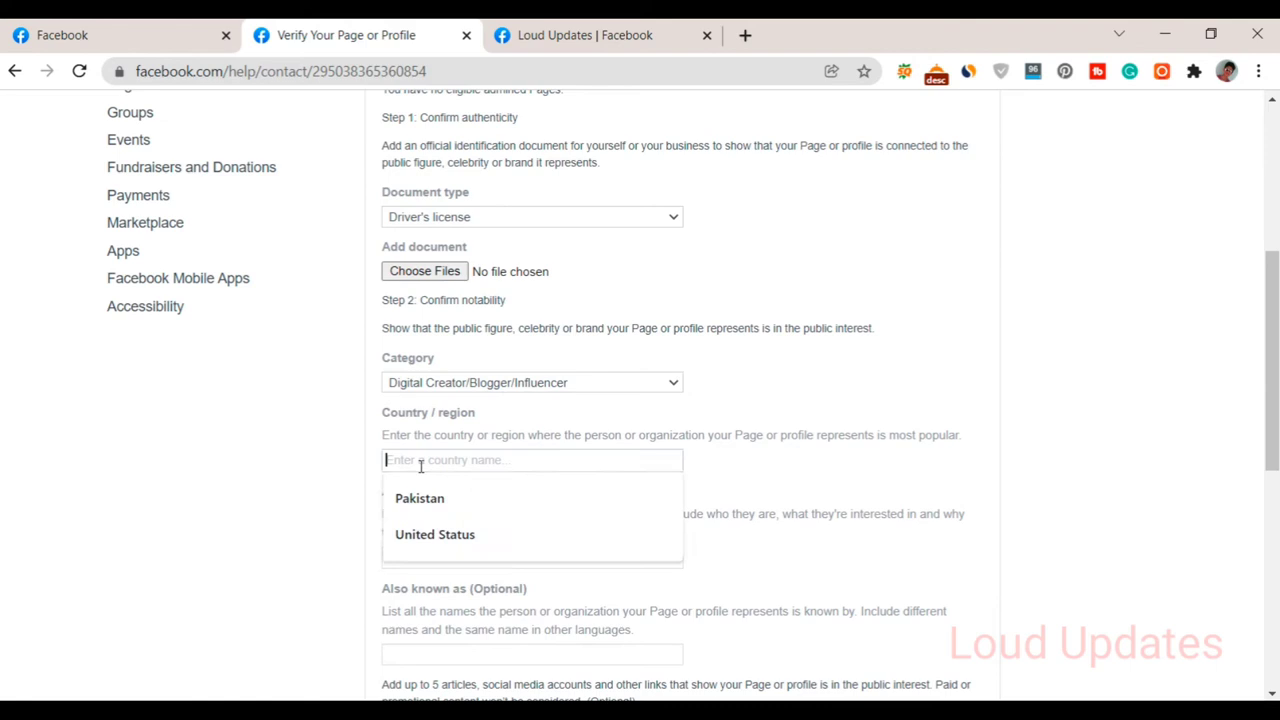
# - Fill in Pakistan as the country or region where the Page is most popular
pyautogui.click(420, 489)
pyautogui.click(422, 489)
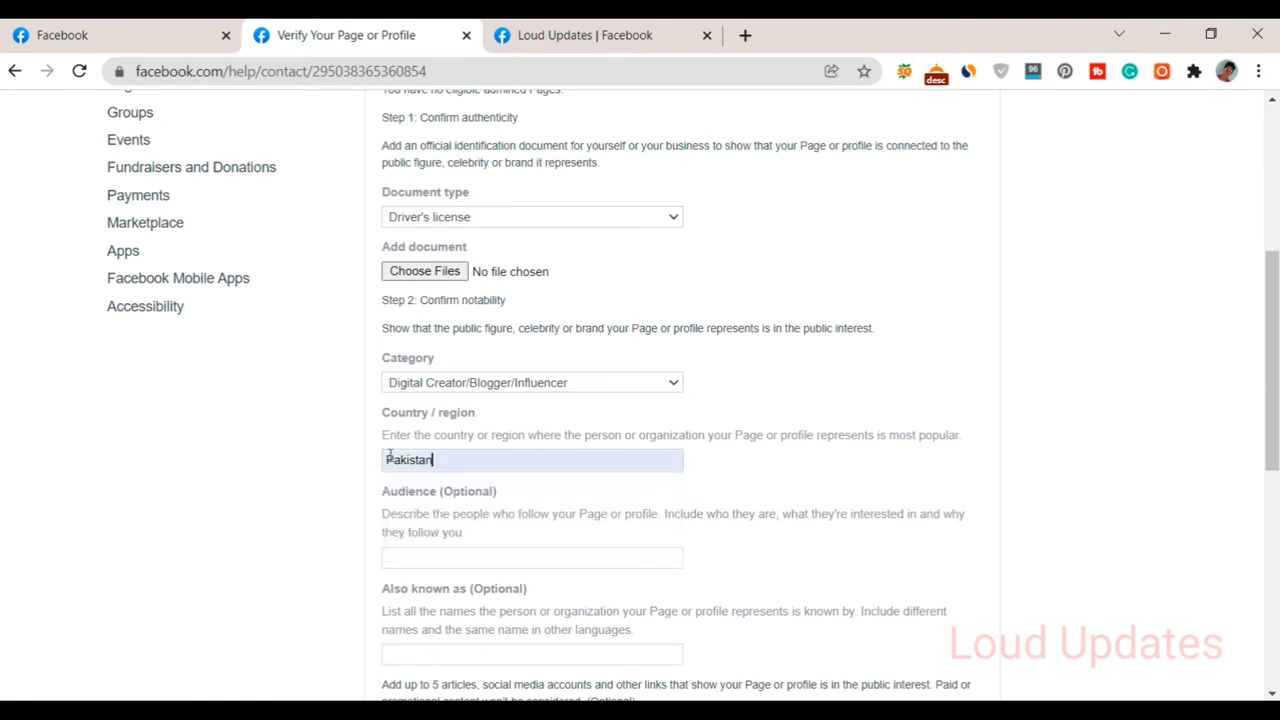
pyautogui.moveTo(383, 414); pyautogui.dragTo(534, 420)
pyautogui.click(575, 421)
# - Read what the optional Audience and Also known as fields ask for, leaving both empty
pyautogui.scroll(-1, 562, 417)
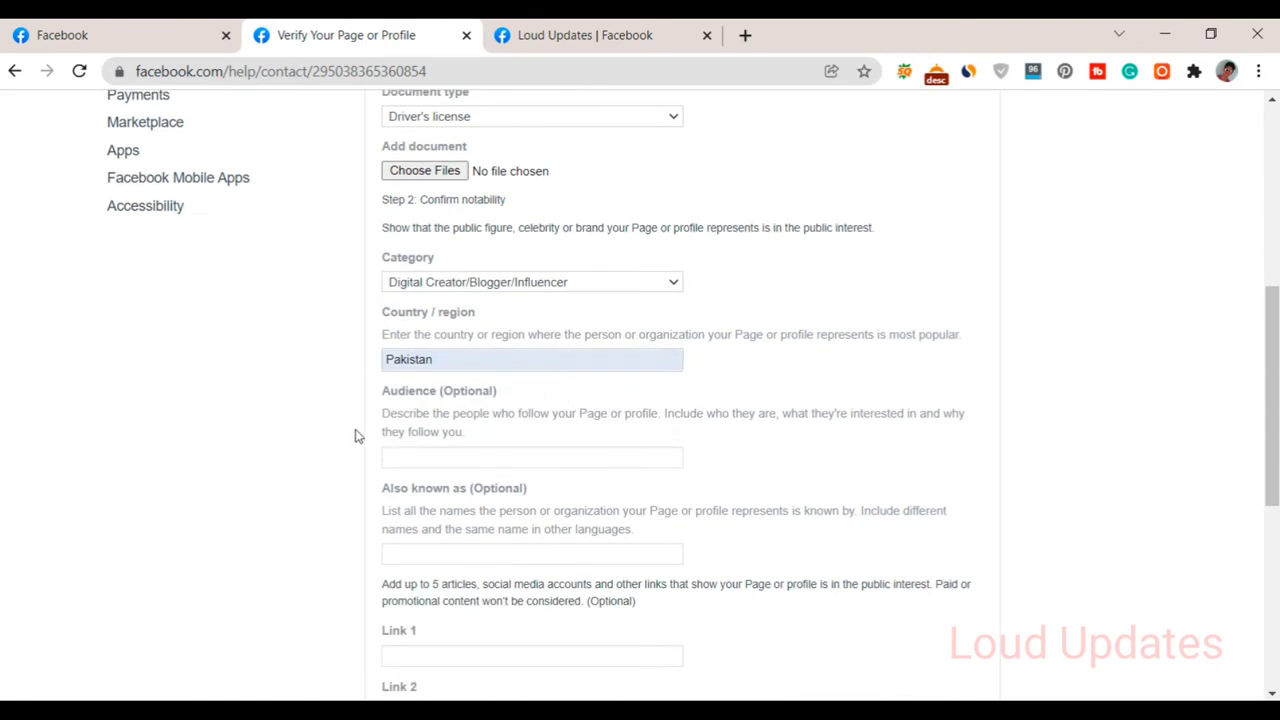
pyautogui.click(465, 434)
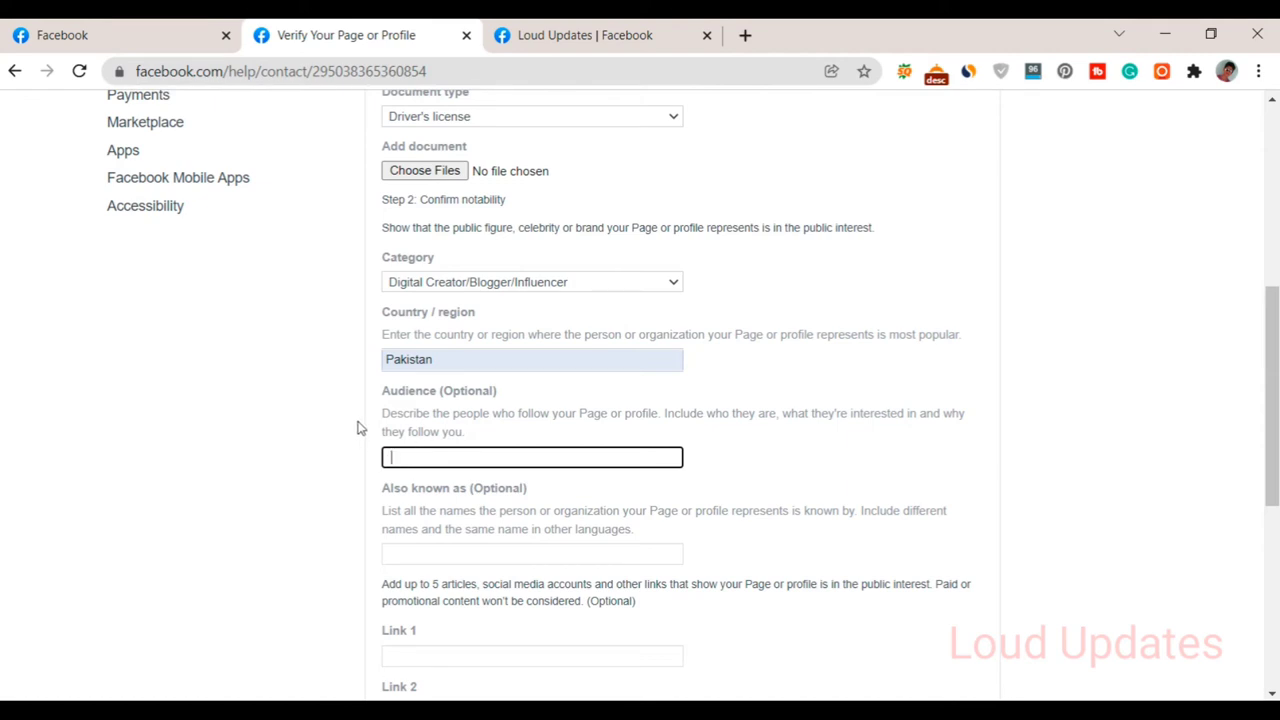
pyautogui.moveTo(381, 410); pyautogui.dragTo(487, 433)
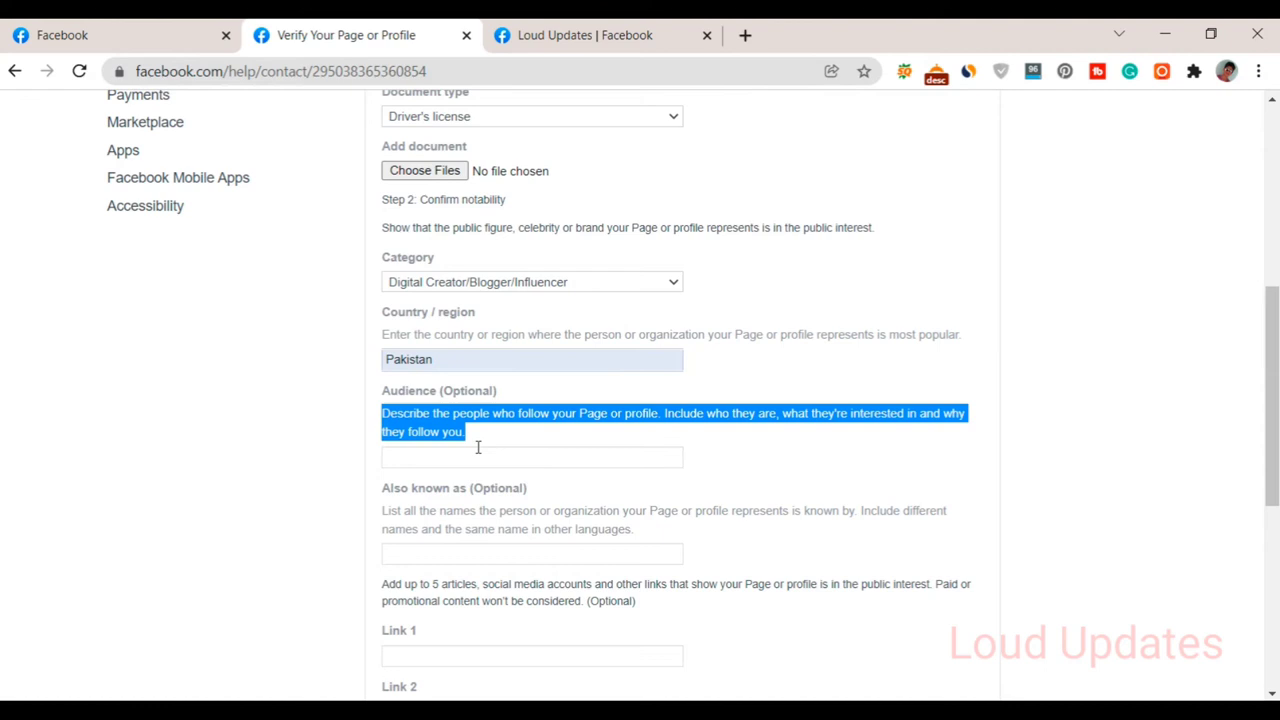
pyautogui.click(505, 458)
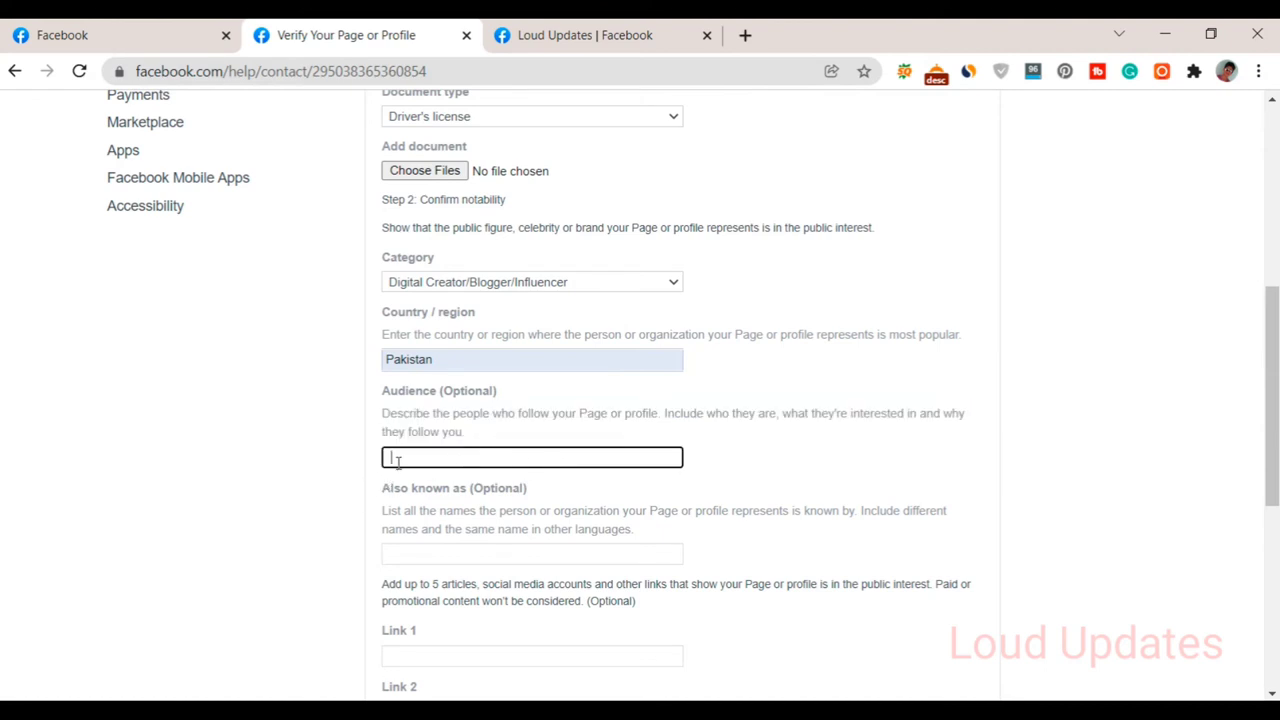
pyautogui.scroll(-1, 366, 457)
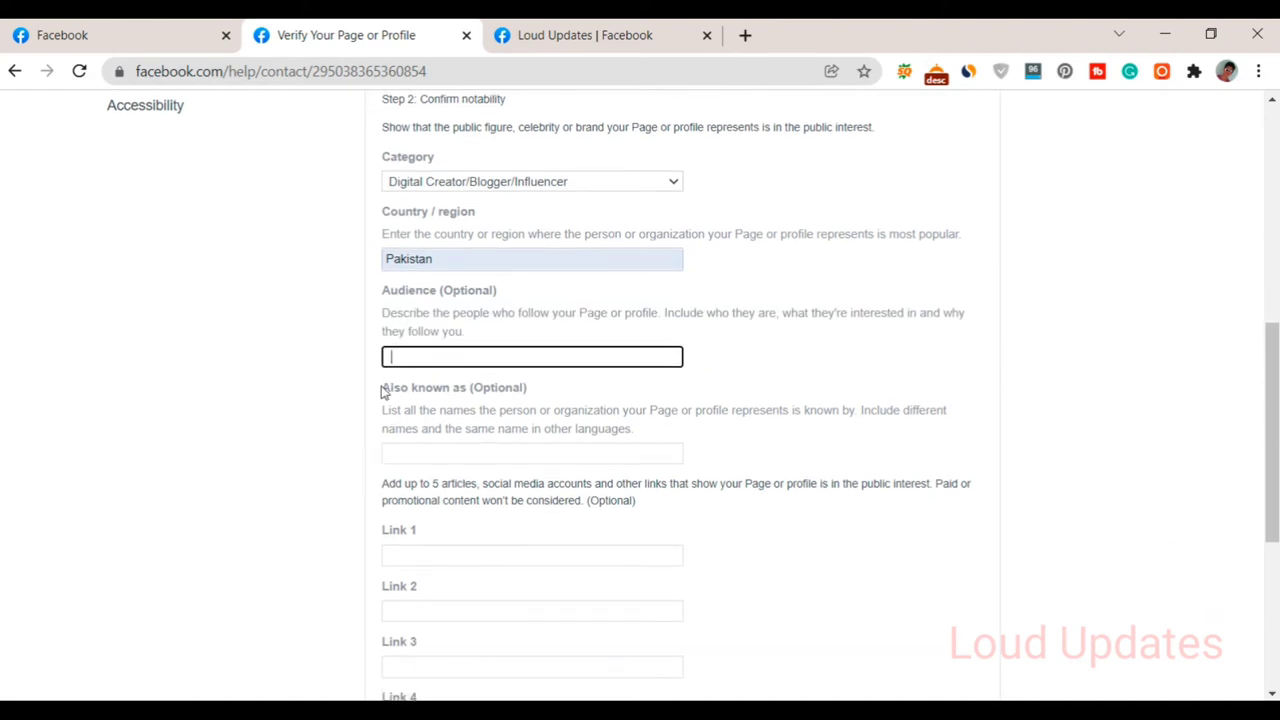
pyautogui.moveTo(383, 391); pyautogui.dragTo(526, 390)
pyautogui.click(520, 400)
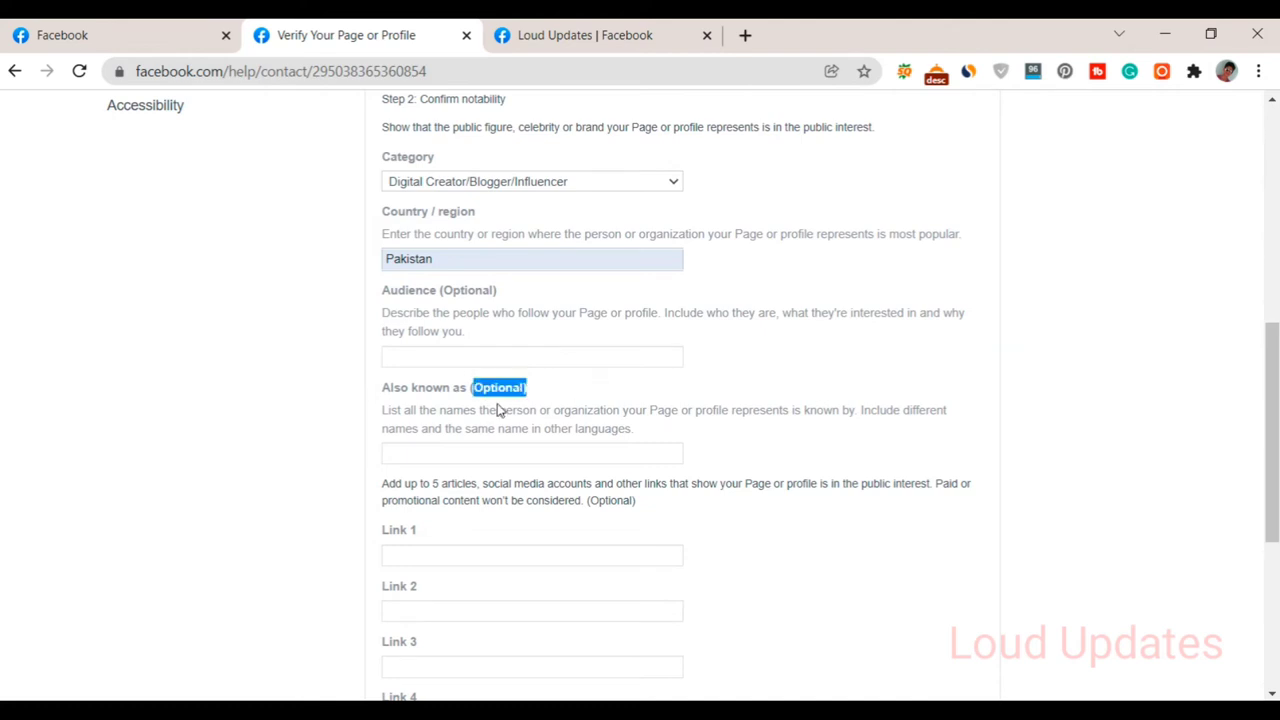
pyautogui.press('Tab')
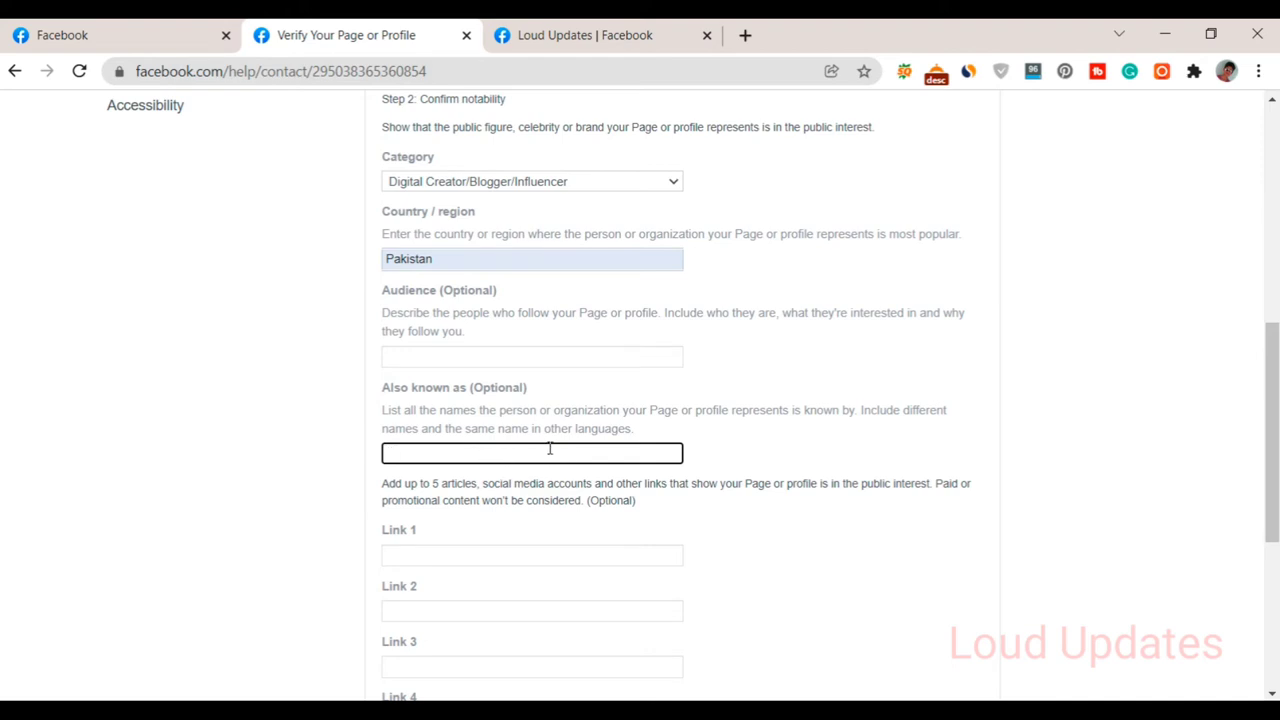
pyautogui.moveTo(531, 429); pyautogui.dragTo(709, 429)
pyautogui.click(629, 434)
pyautogui.moveTo(629, 434); pyautogui.dragTo(371, 423)
pyautogui.click(403, 445)
# - Review the instructions for adding supporting articles and social media accounts, and the five optional link fields
pyautogui.scroll(-1, 440, 478)
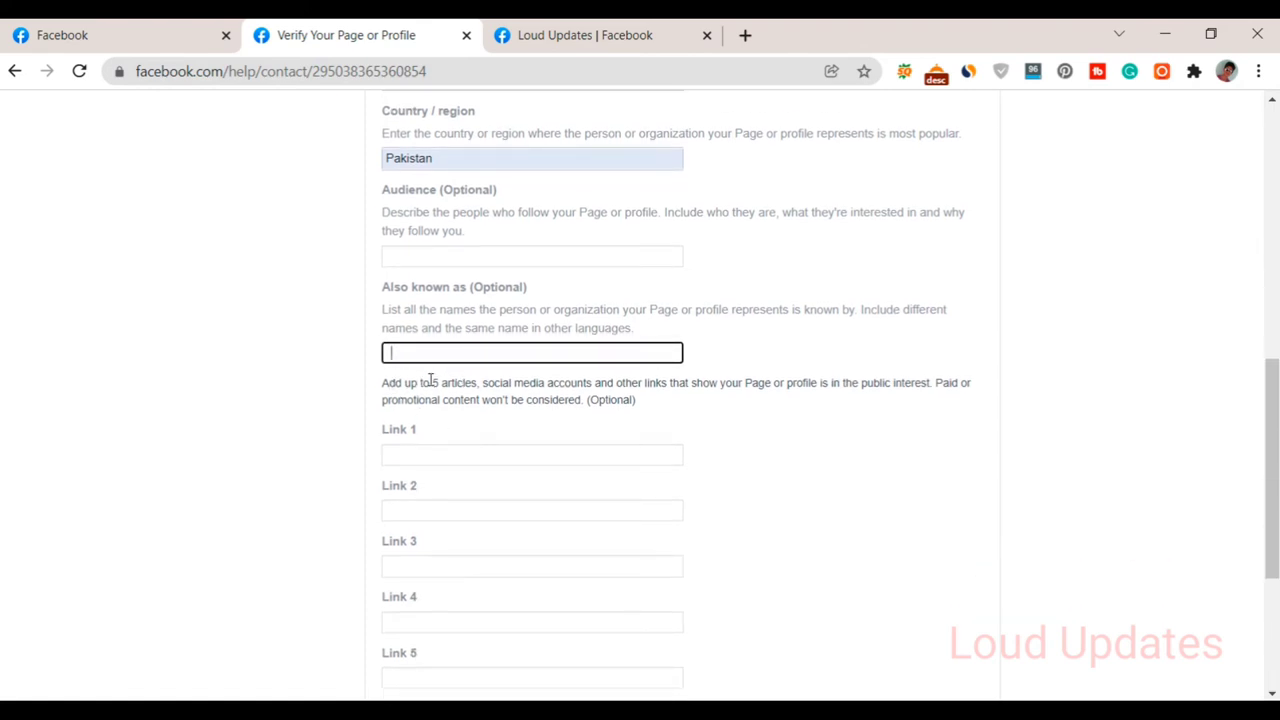
pyautogui.moveTo(431, 382); pyautogui.dragTo(546, 384)
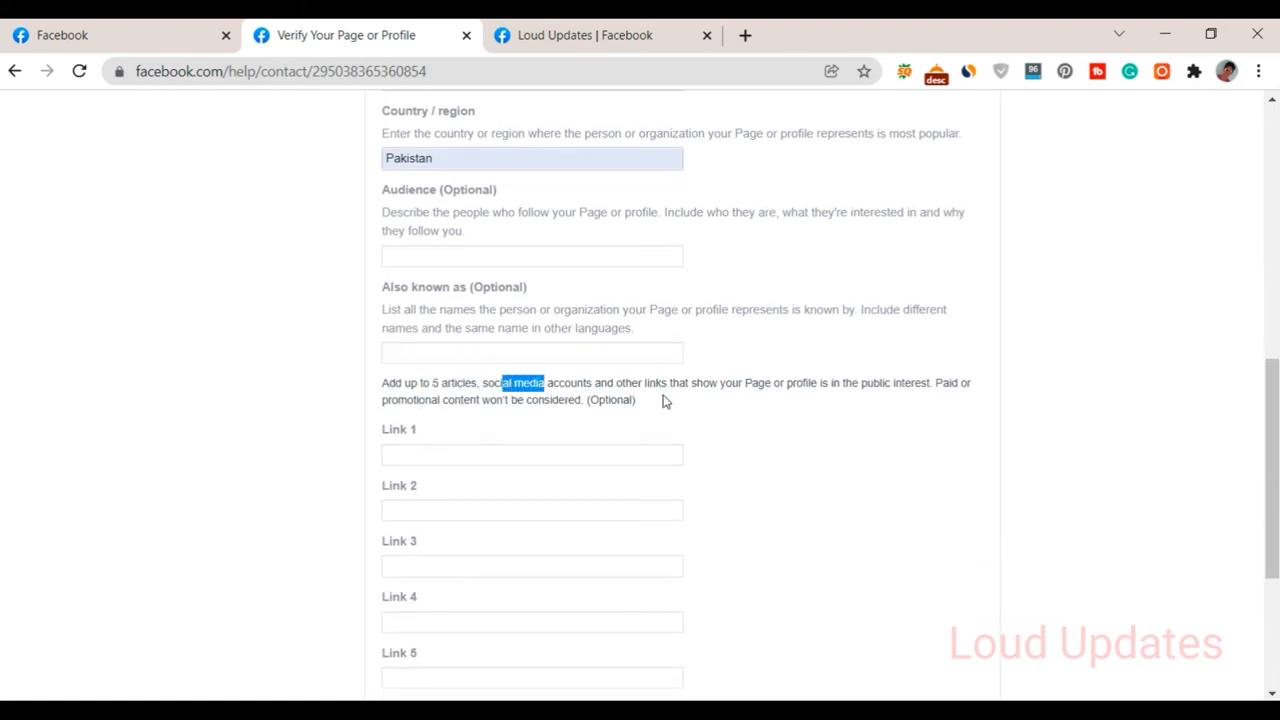
pyautogui.click(670, 398)
pyautogui.moveTo(580, 400); pyautogui.dragTo(646, 406)
pyautogui.click(660, 431)
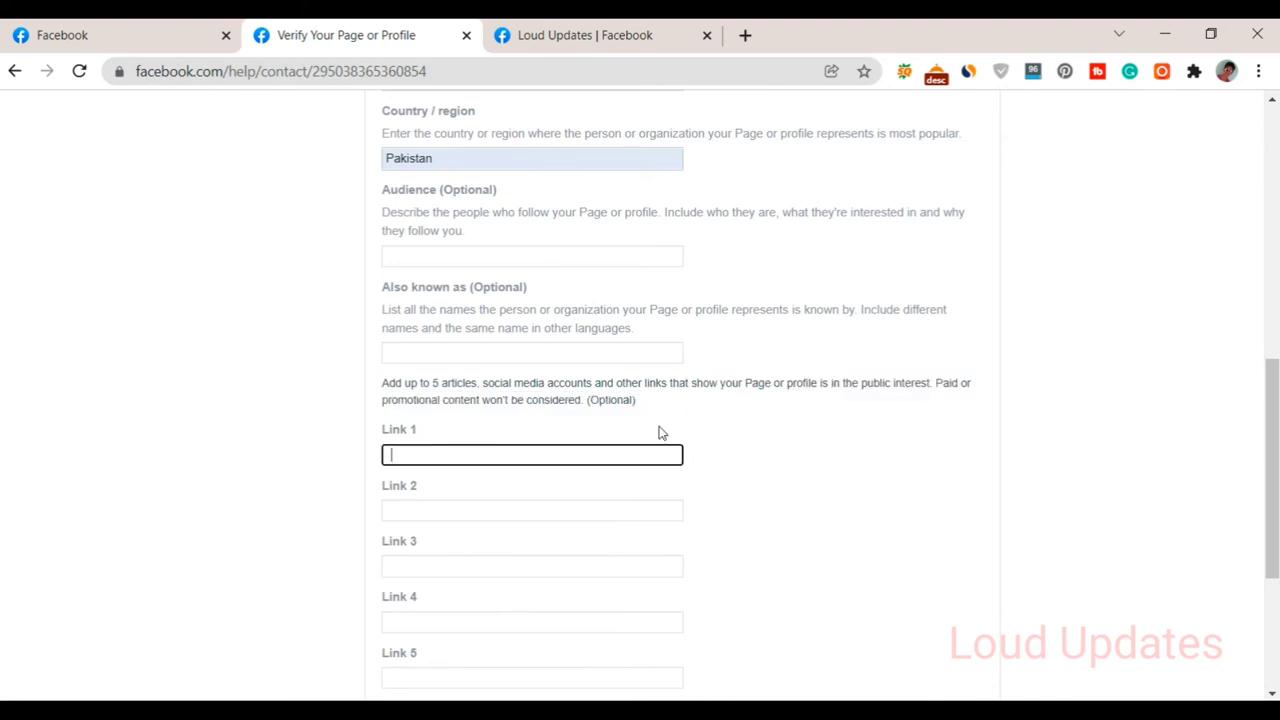
pyautogui.scroll(-1, 707, 405)
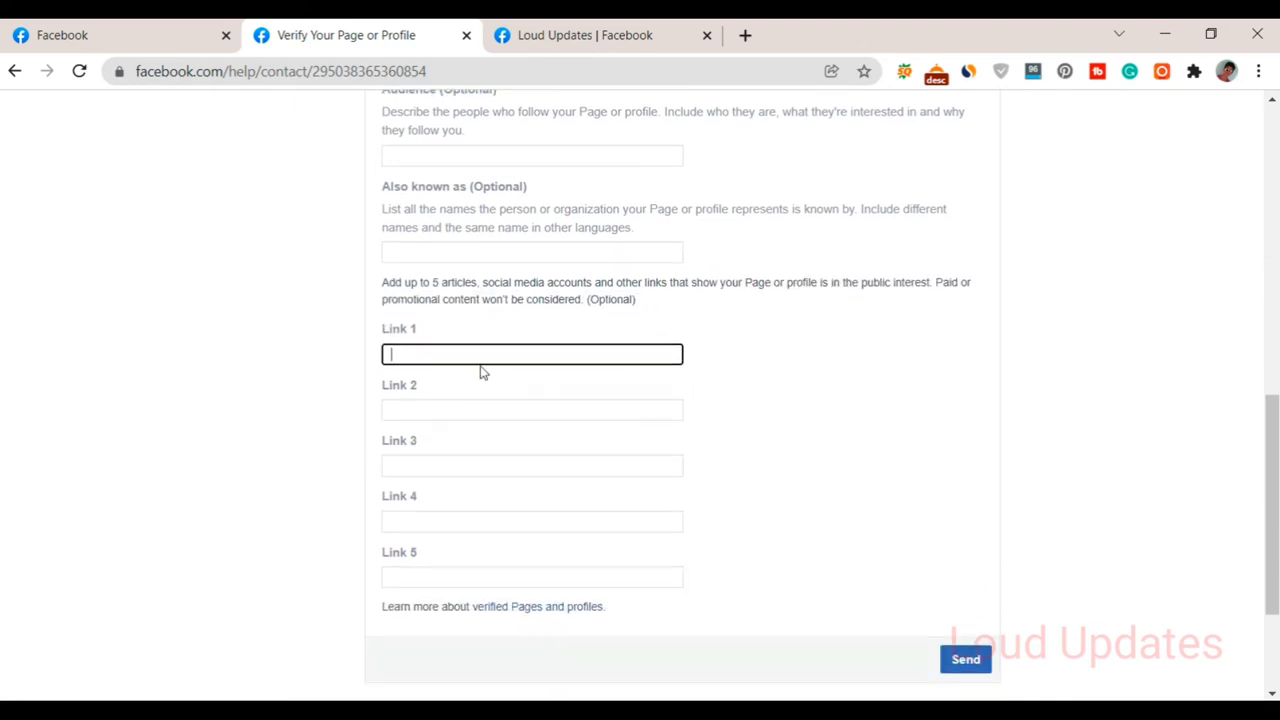
pyautogui.click(443, 405)
pyautogui.click(396, 460)
pyautogui.click(408, 521)
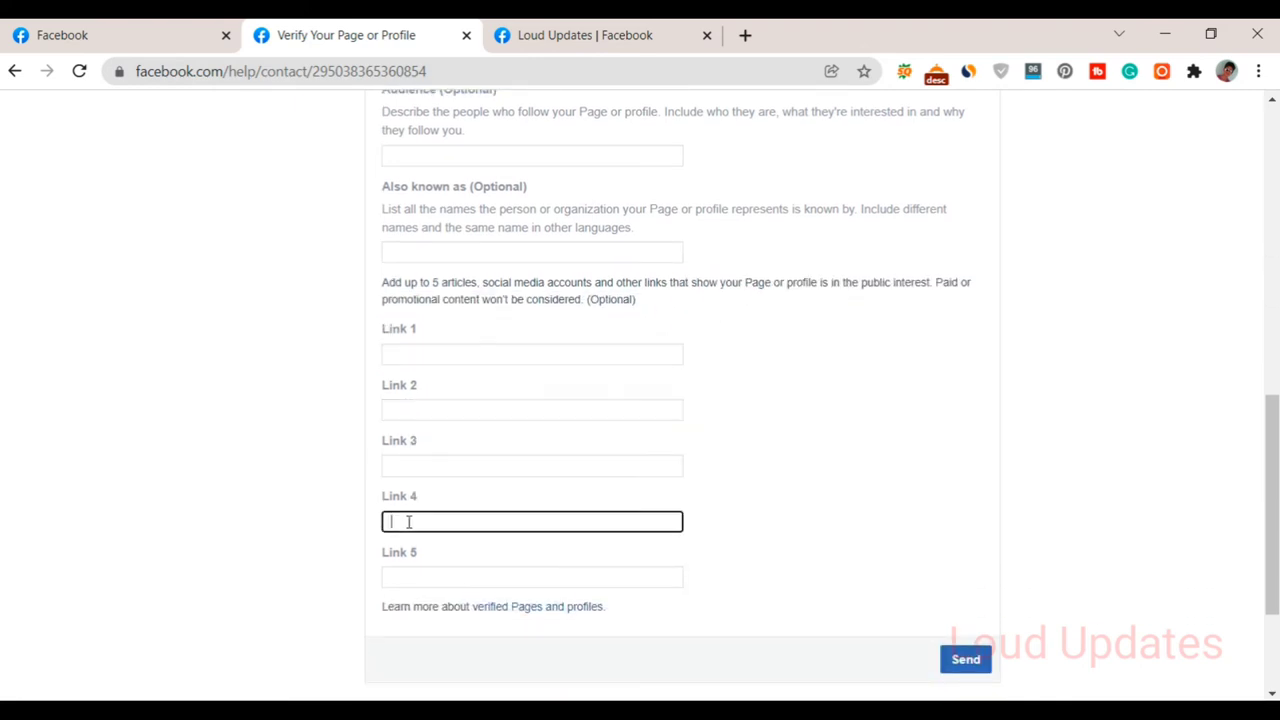
pyautogui.click(400, 572)
pyautogui.click(338, 567)
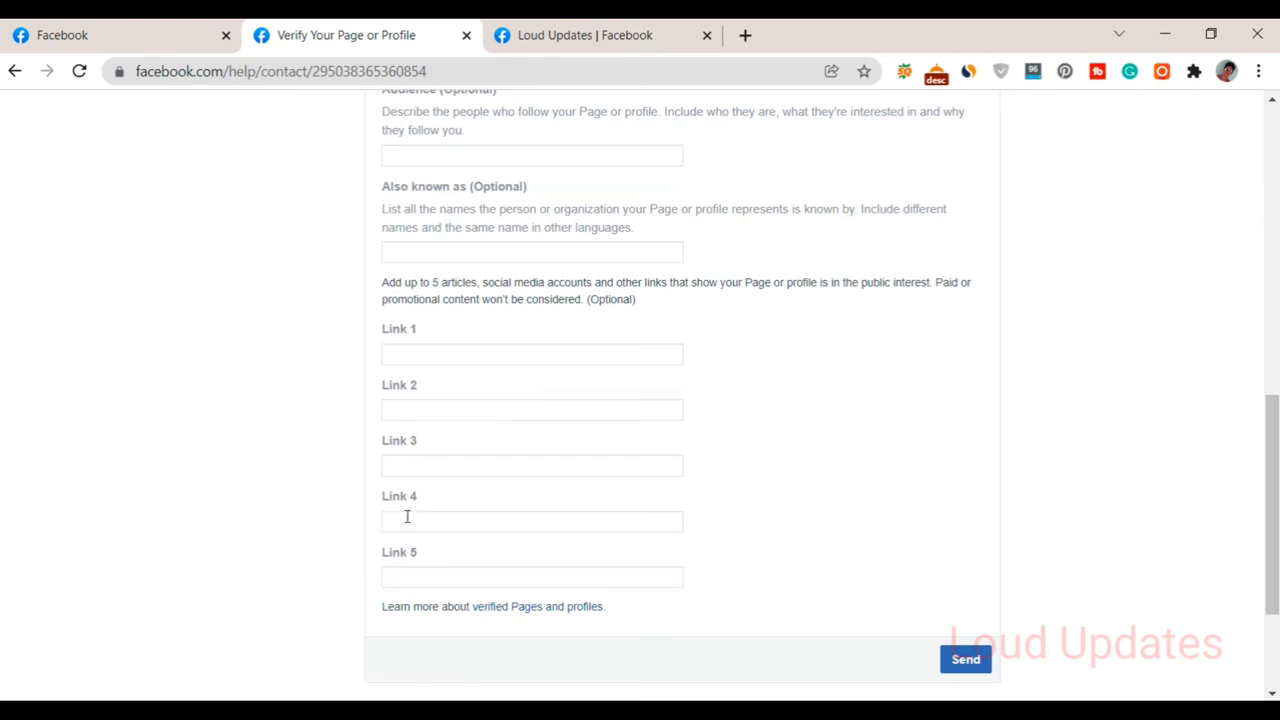
pyautogui.click(415, 352)
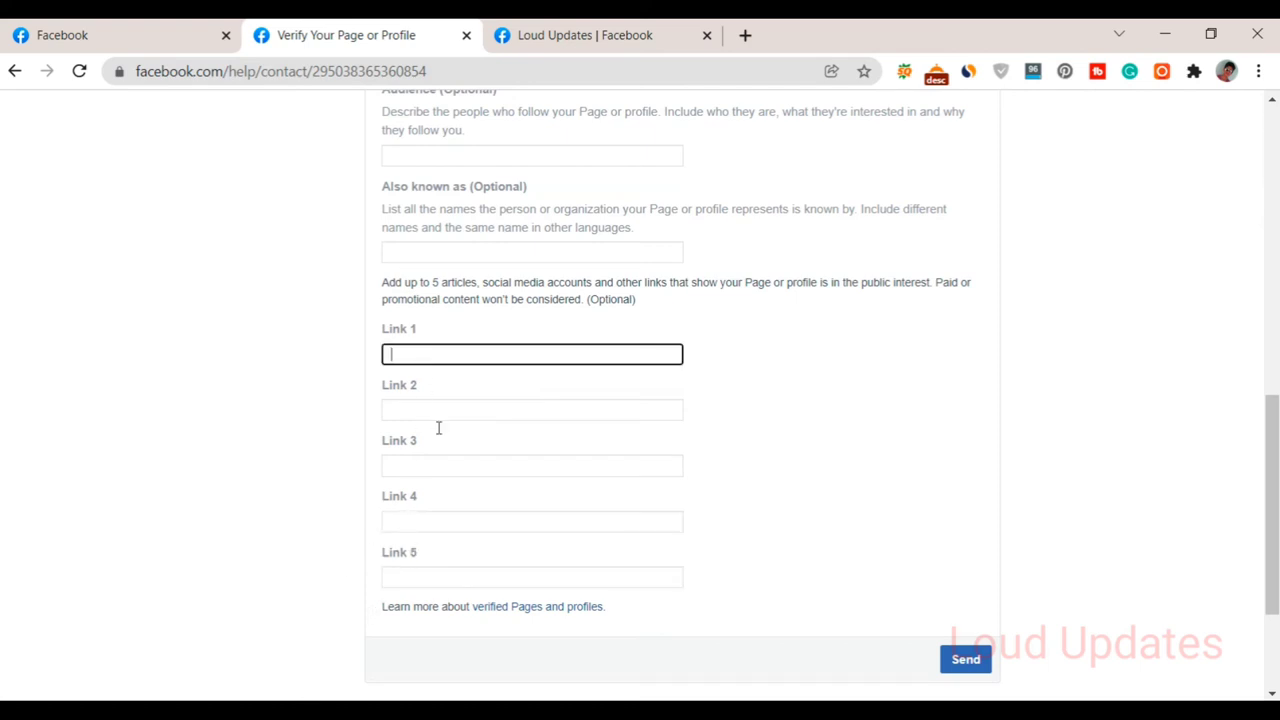
# - Open the form's linked article about verified Pages and profiles in a new tab and skim it
pyautogui.moveTo(372, 620); pyautogui.dragTo(486, 608)
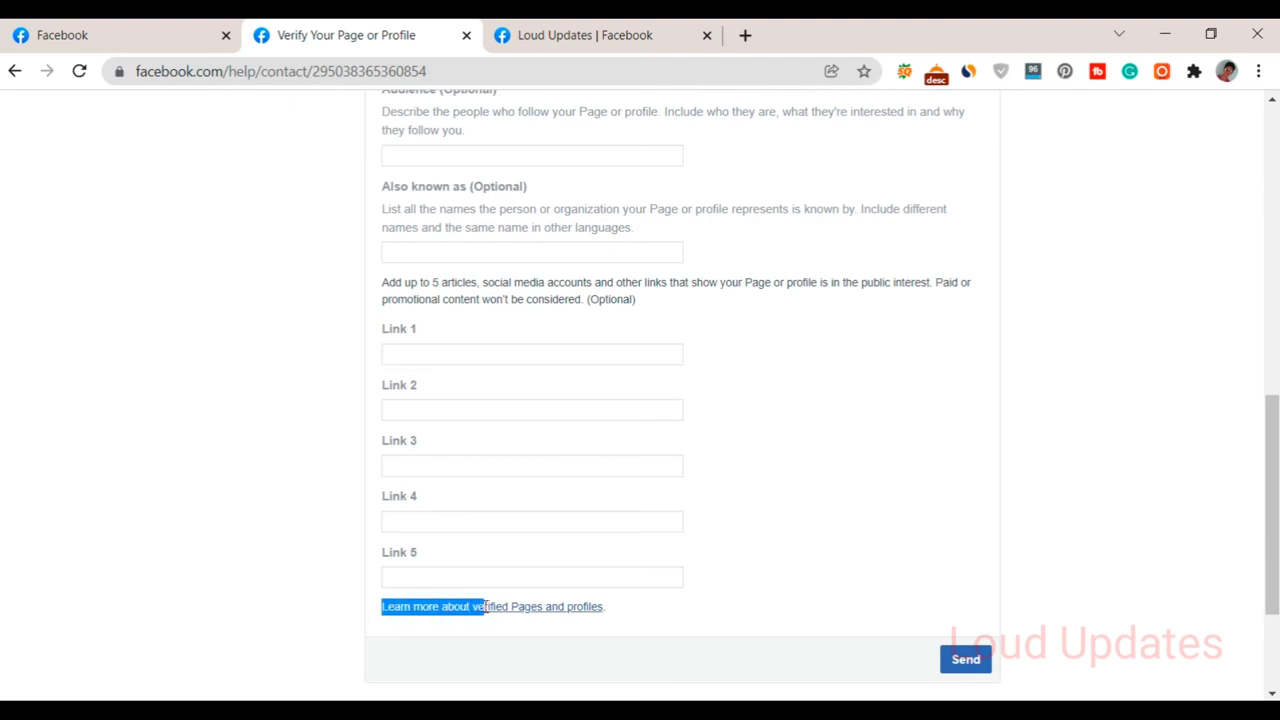
pyautogui.click(503, 630)
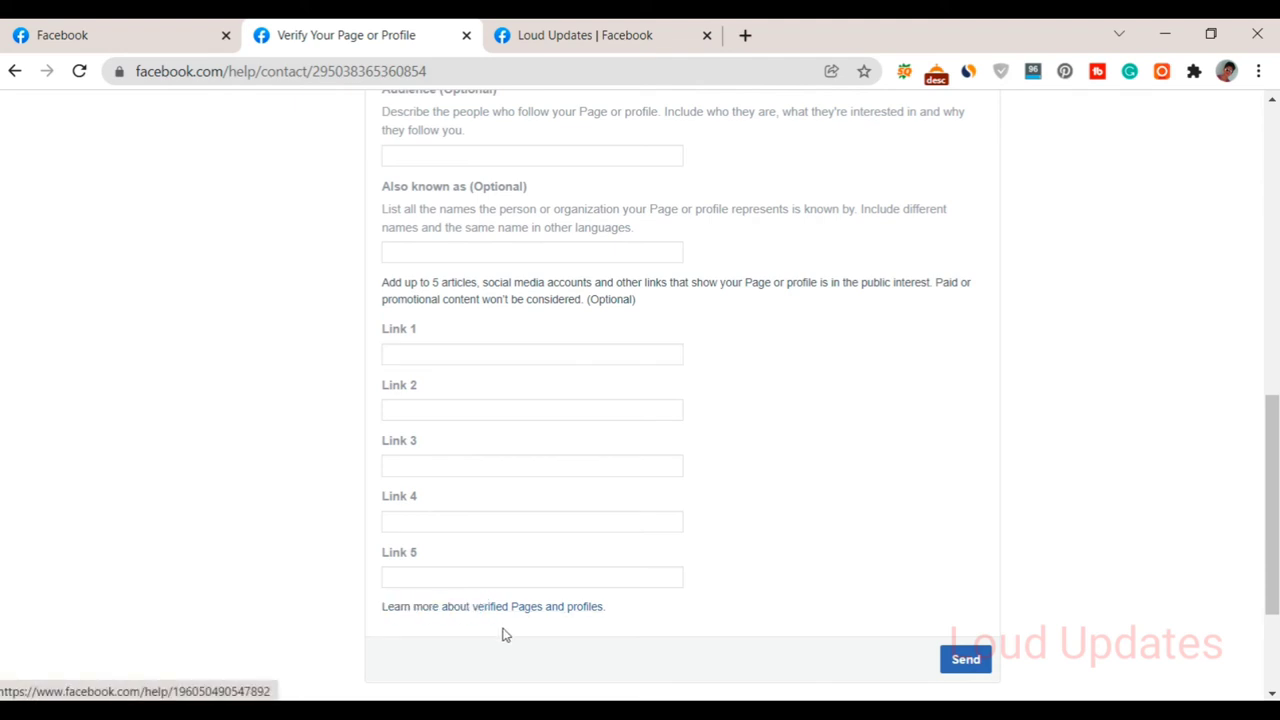
pyautogui.rightClick(563, 612)
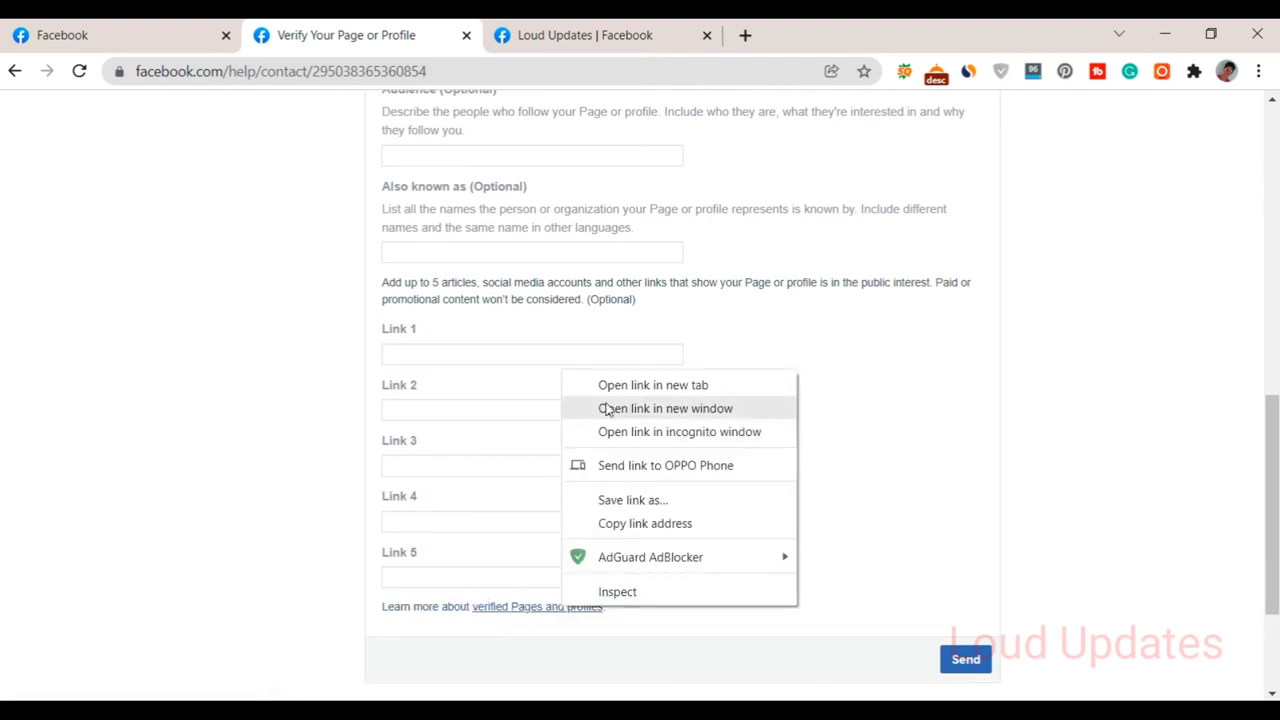
pyautogui.click(606, 385)
pyautogui.click(520, 33)
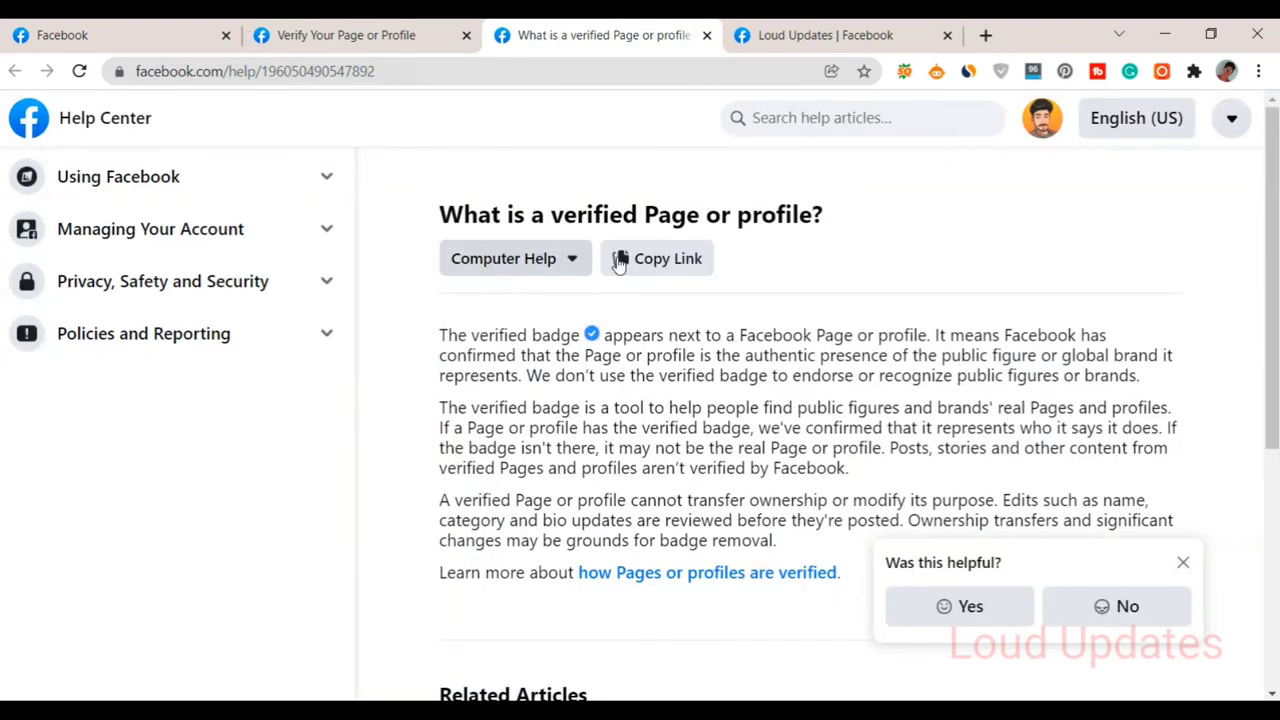
pyautogui.scroll(-4, 623, 257)
pyautogui.scroll(4, 681, 301)
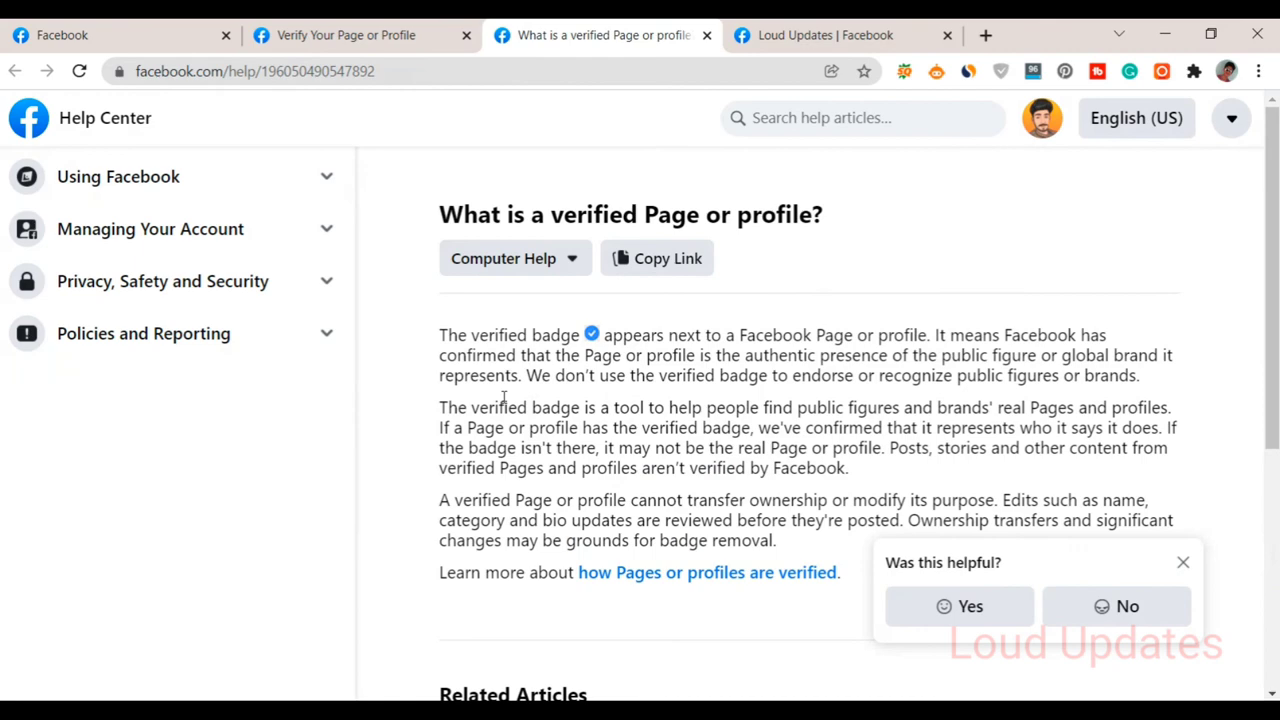
# - Read the article's explanation of the verified badge and its ownership-transfer rules, down to the Related Articles list
pyautogui.scroll(-2, 814, 471)
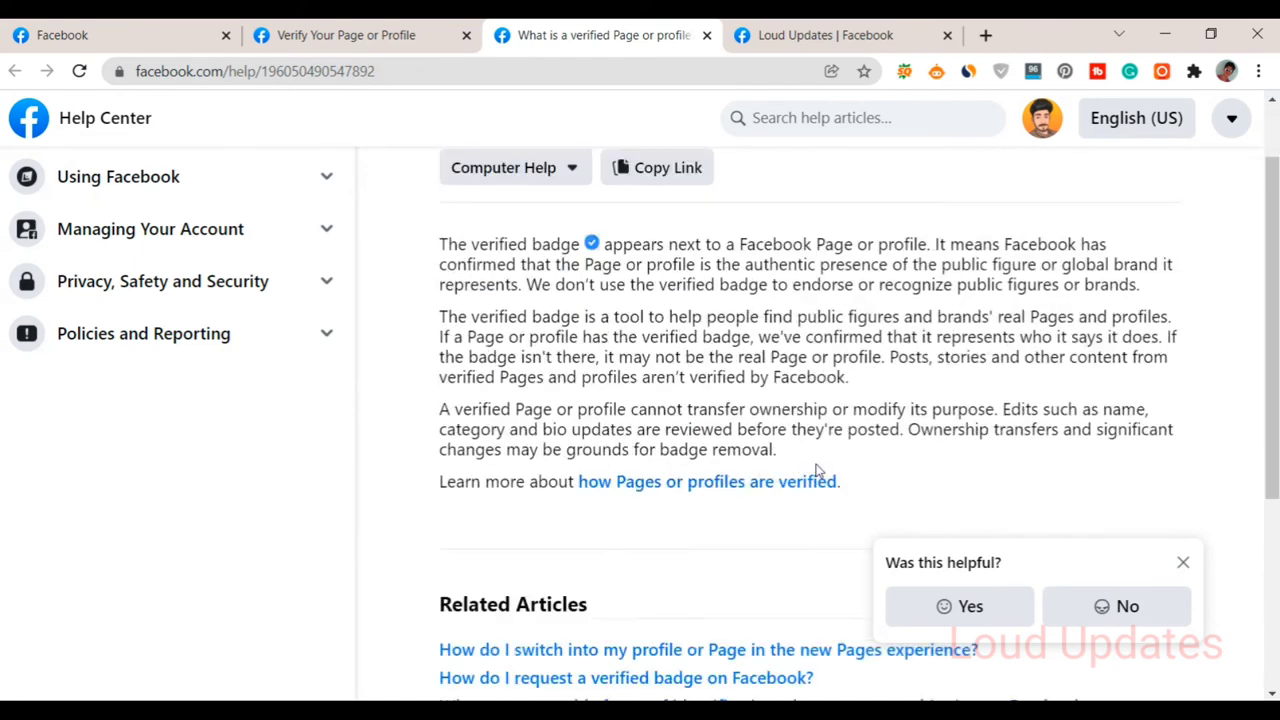
pyautogui.moveTo(943, 429); pyautogui.dragTo(583, 226)
pyautogui.click(540, 296)
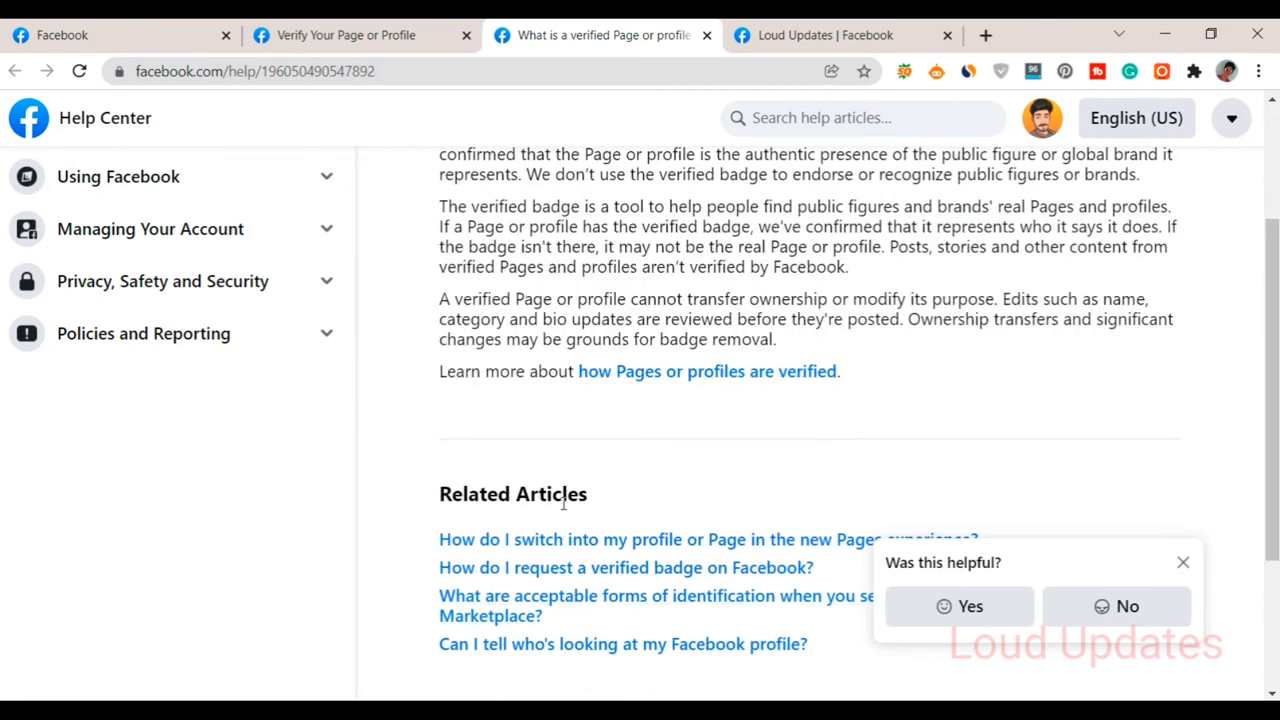
# - Return to the verification form and reread its introduction and the Page or Profile choice
pyautogui.click(354, 35)
pyautogui.scroll(5, 1206, 166)
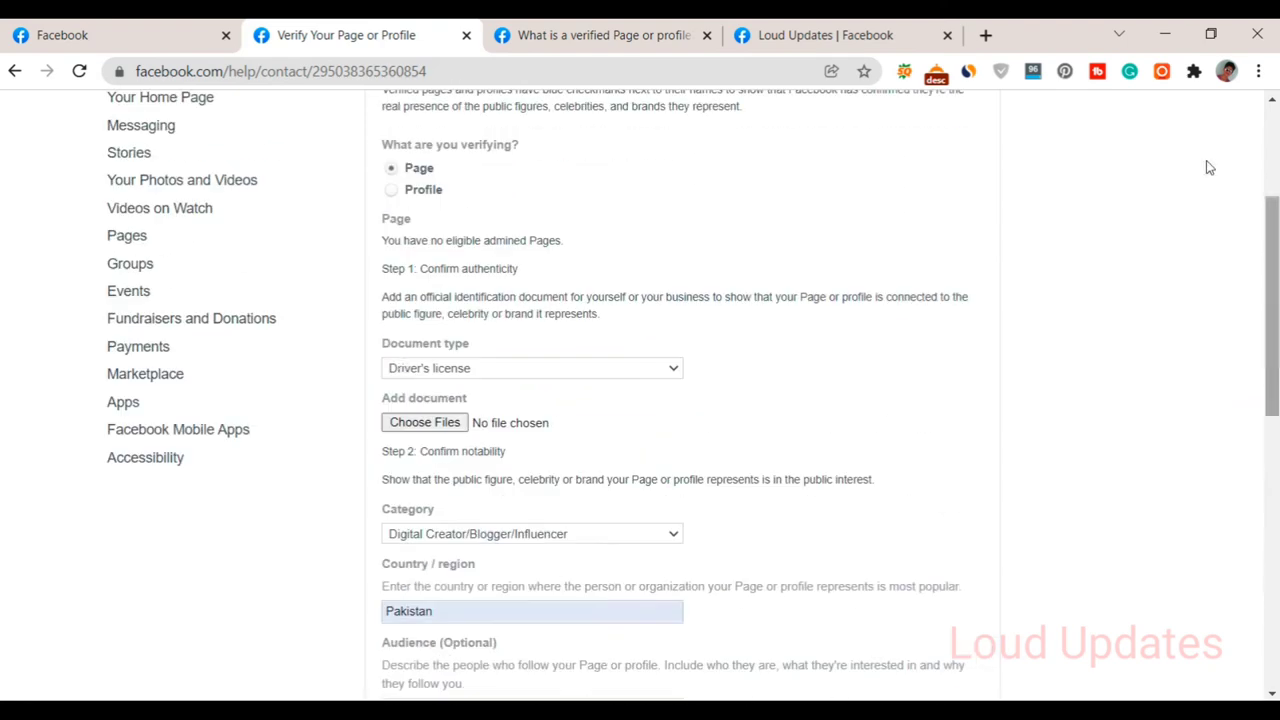
pyautogui.scroll(3, 409, 196)
pyautogui.moveTo(395, 330); pyautogui.dragTo(546, 502)
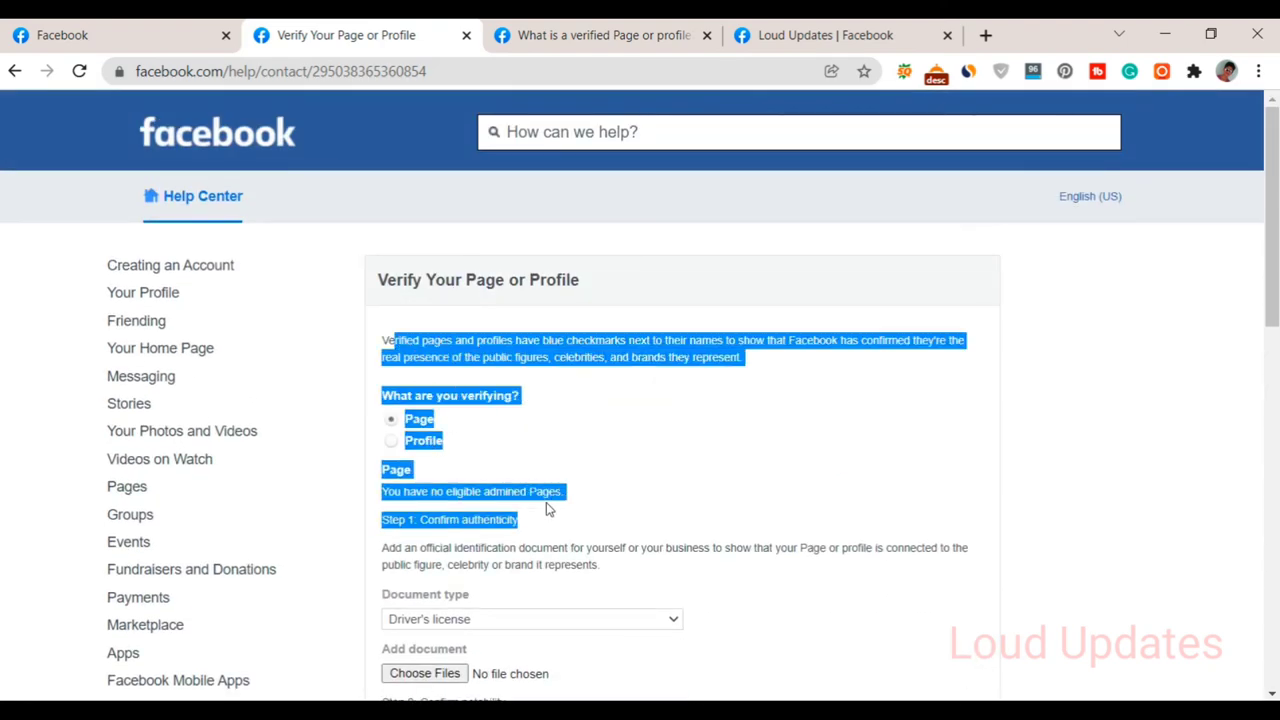
pyautogui.click(583, 408)
# - Review the form's optional Audience, Also known as and link fields through to the Send option, without filling or submitting anything
pyautogui.scroll(-6, 522, 400)
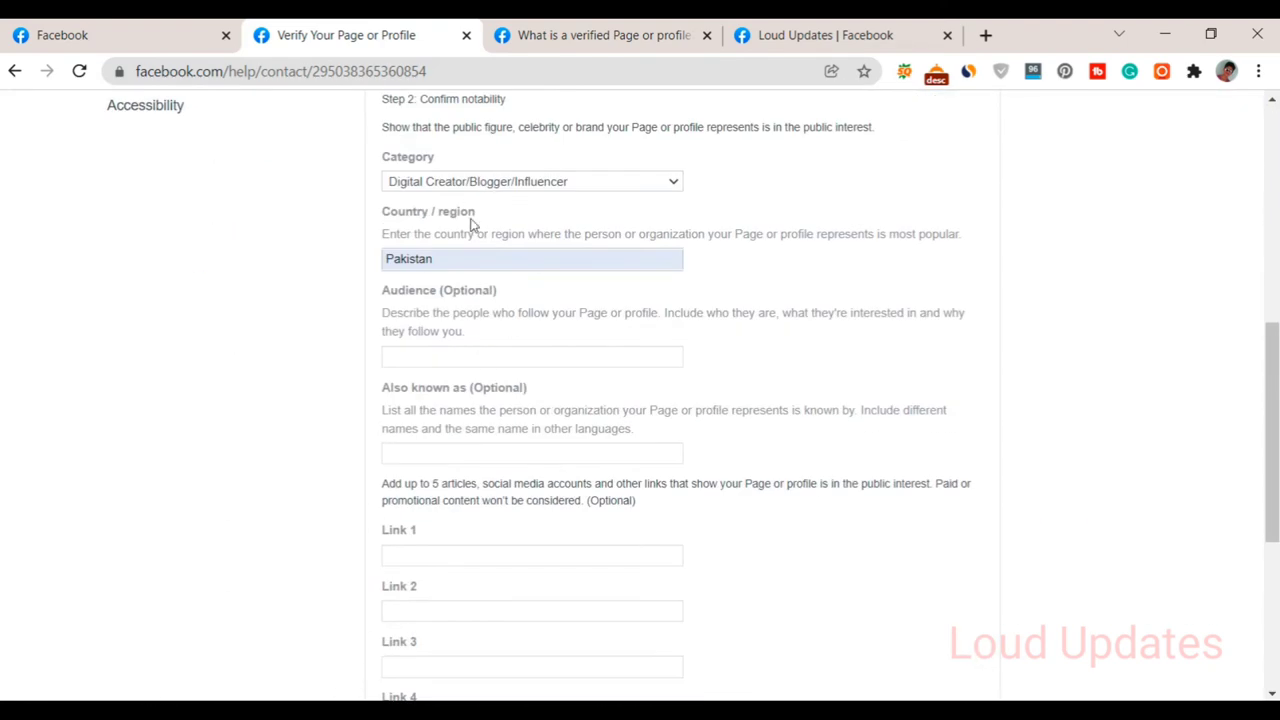
pyautogui.click(483, 357)
pyautogui.click(523, 442)
pyautogui.click(529, 530)
pyautogui.scroll(-2, 447, 479)
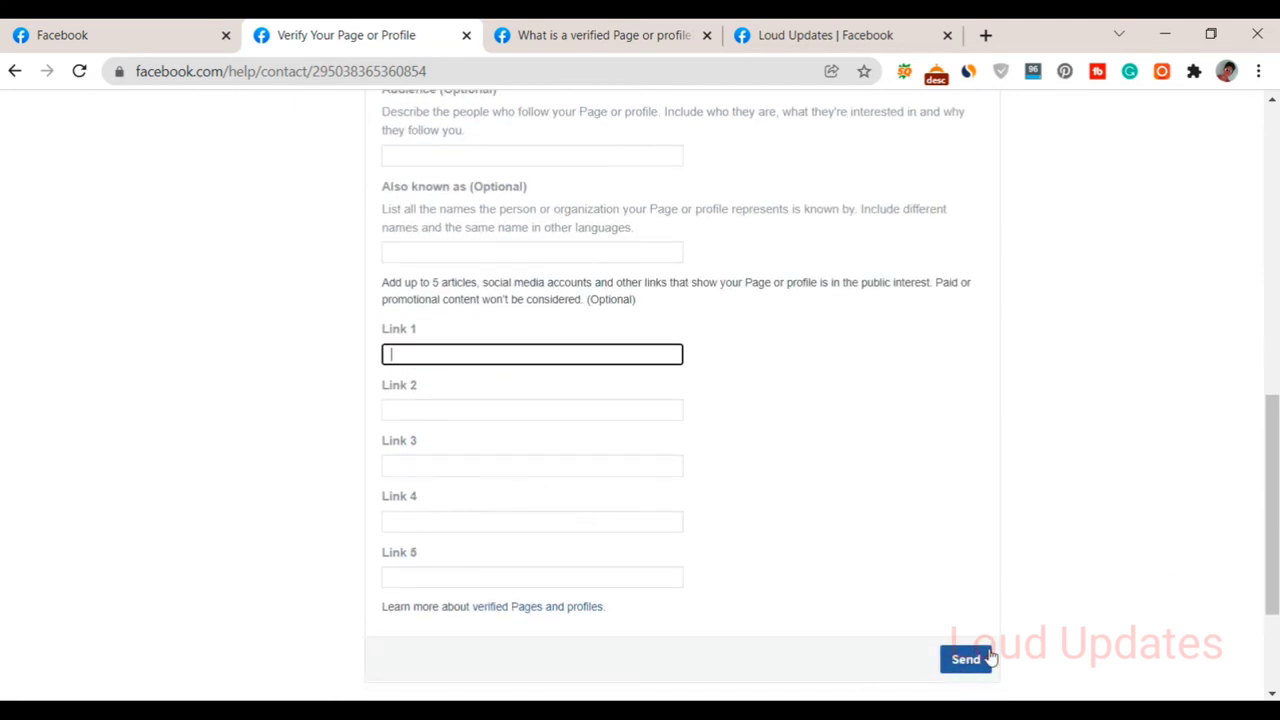
pyautogui.scroll(-1, 972, 622)
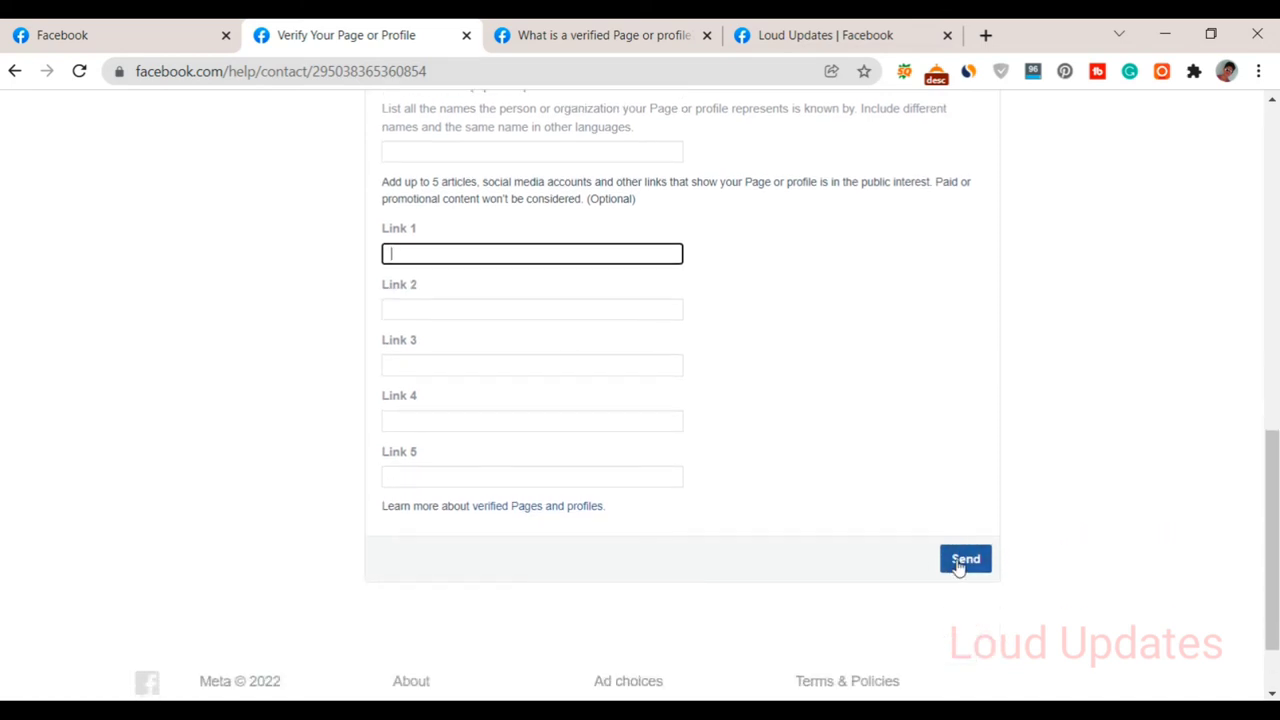
pyautogui.moveTo(1277, 530); pyautogui.dragTo(1277, 510)
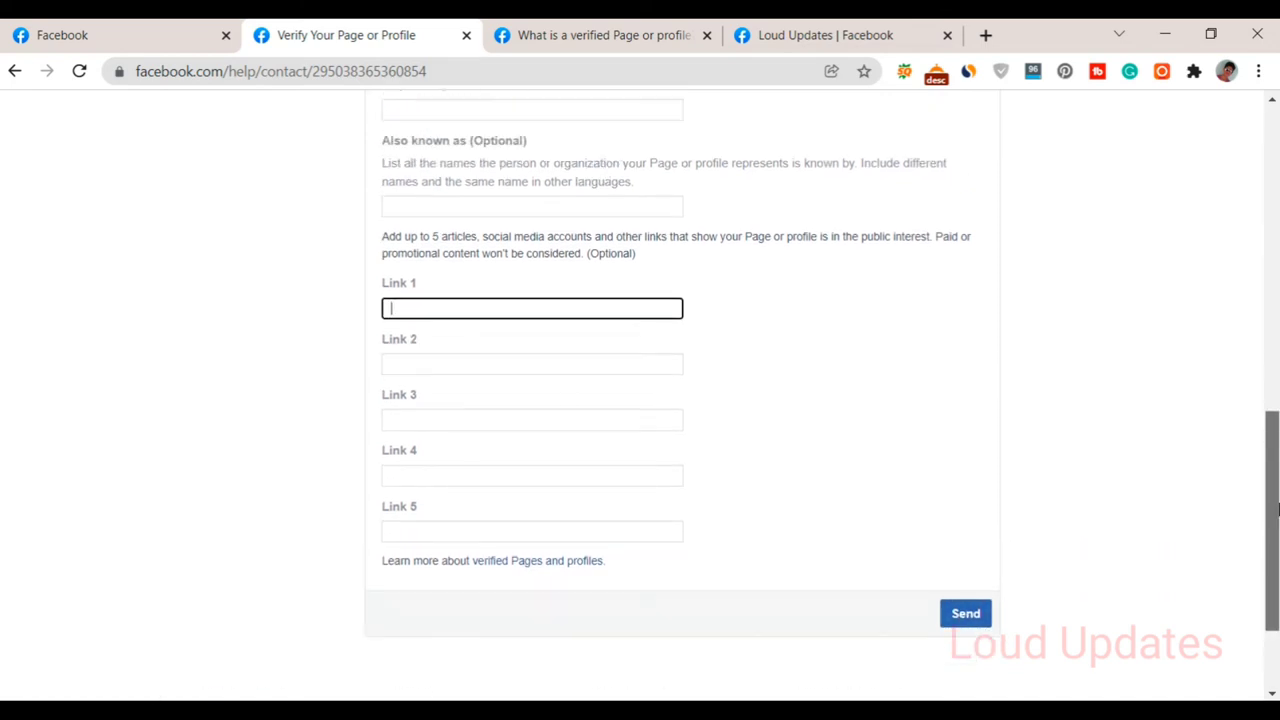
# - Check where notifications are found on the Facebook home page, and return to the verification form's heading and introduction
pyautogui.scroll(7, 531, 466)
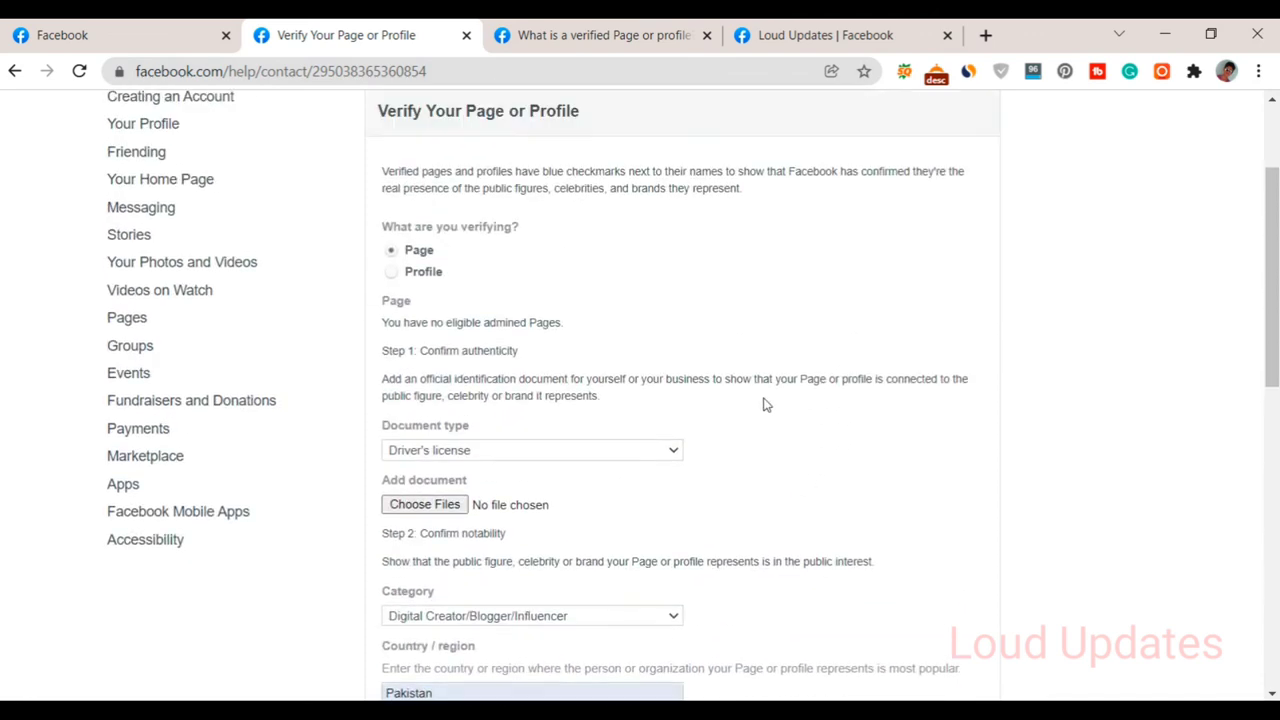
pyautogui.scroll(2, 765, 405)
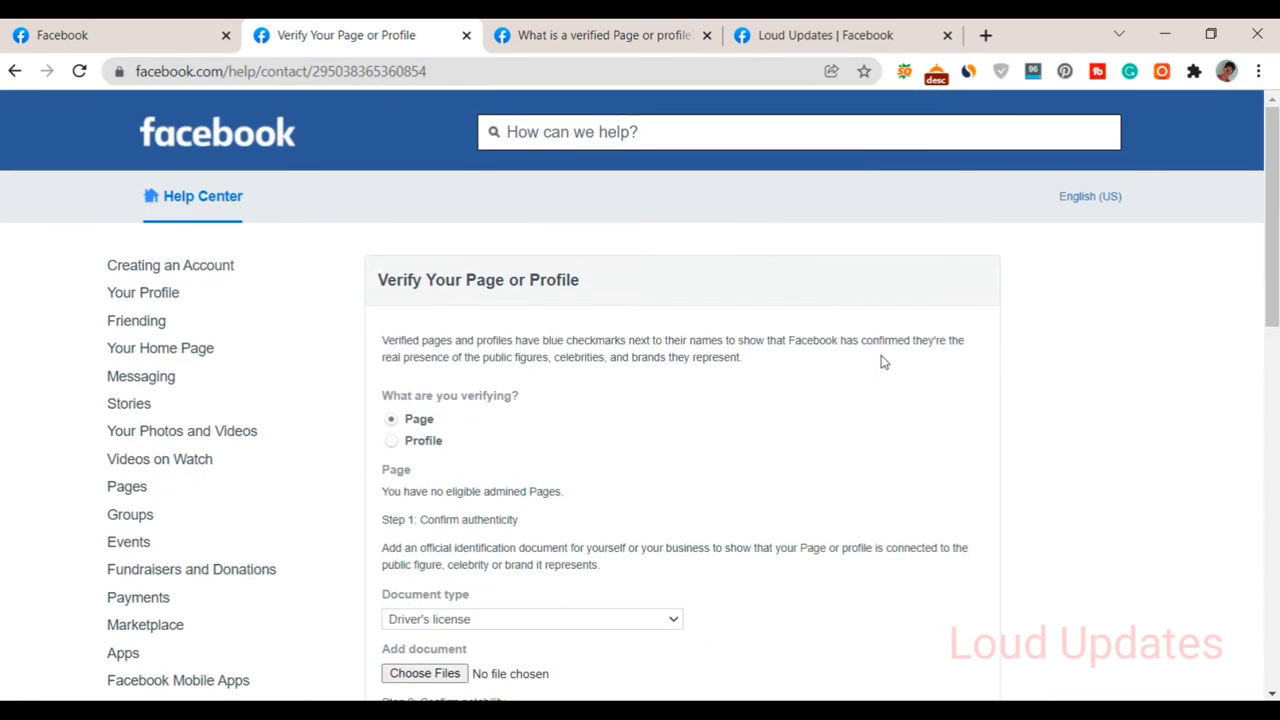
pyautogui.click(90, 35)
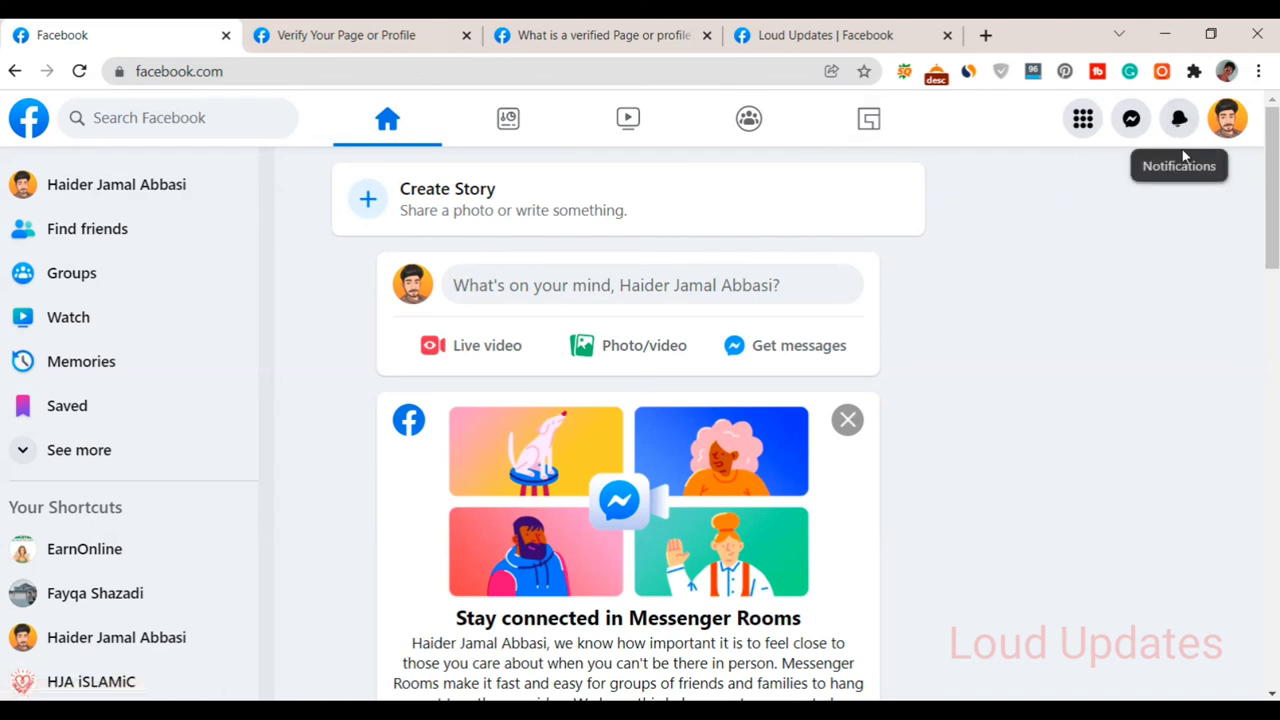
pyautogui.click(343, 30)
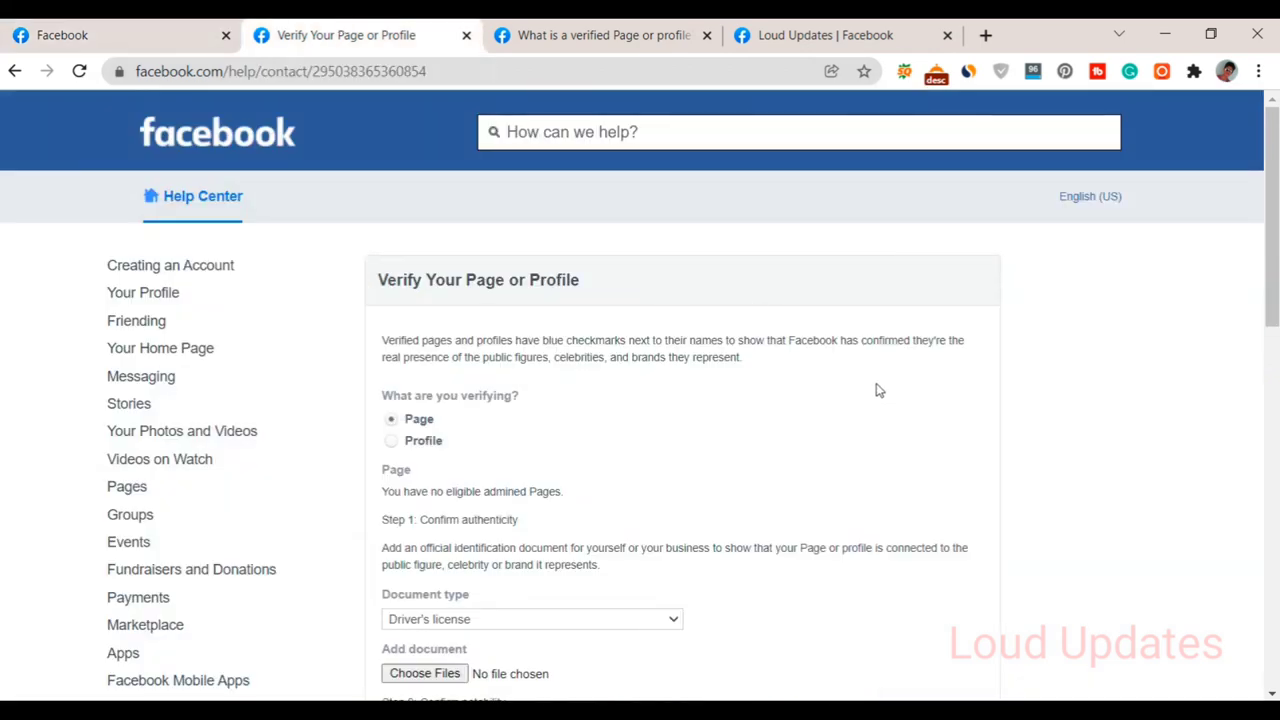
pyautogui.moveTo(372, 287); pyautogui.dragTo(711, 474)
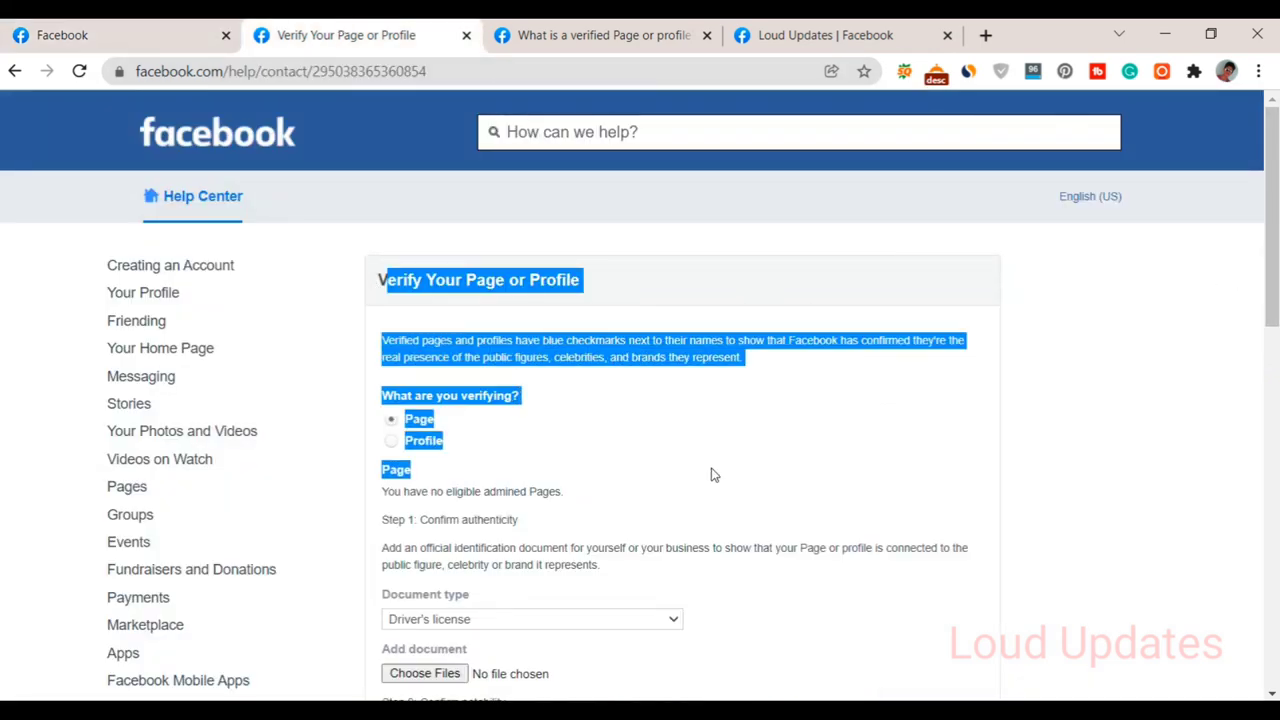
pyautogui.click(800, 473)
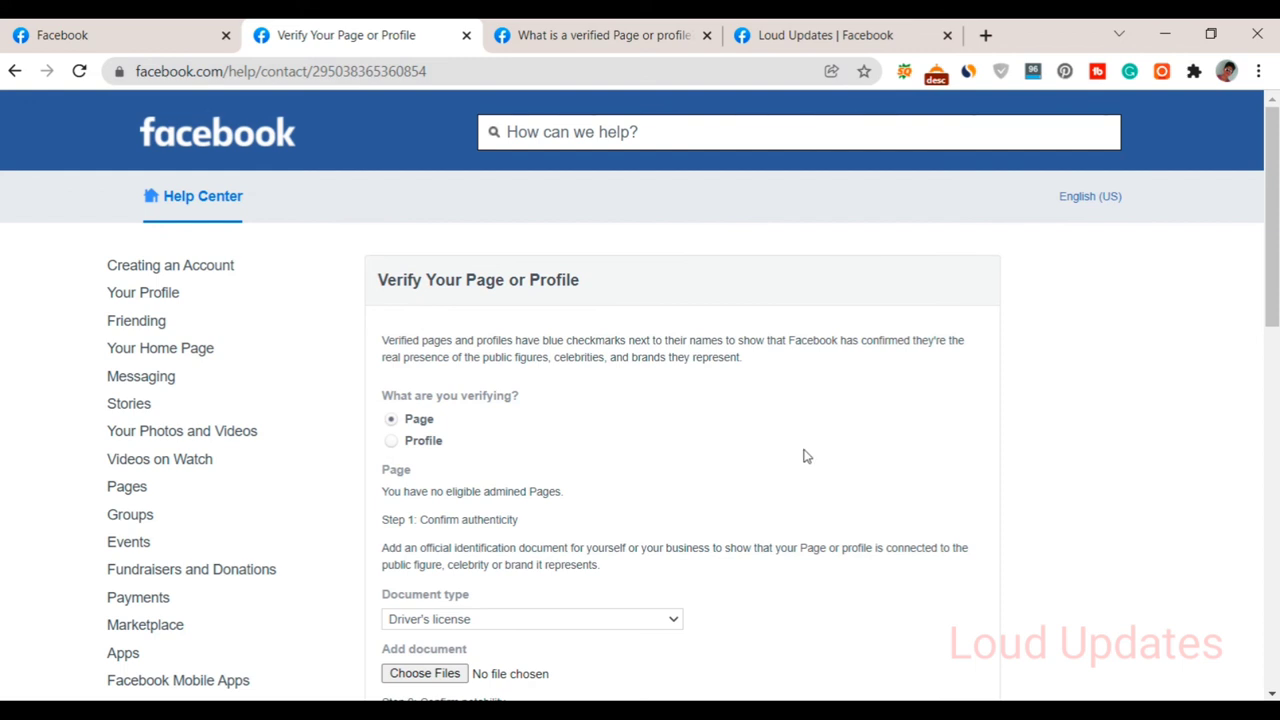
# - View the Loud Updates Page's header and name, and return to the verification form's document and category fields
pyautogui.click(850, 35)
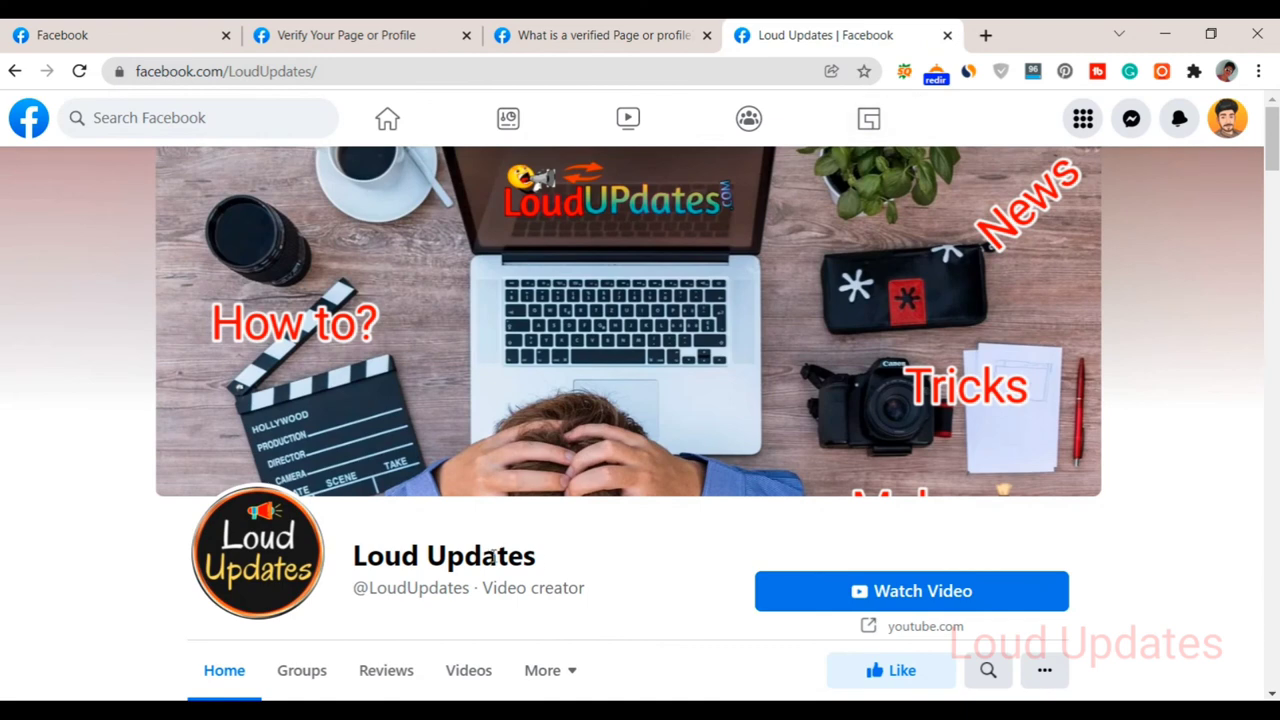
pyautogui.click(365, 35)
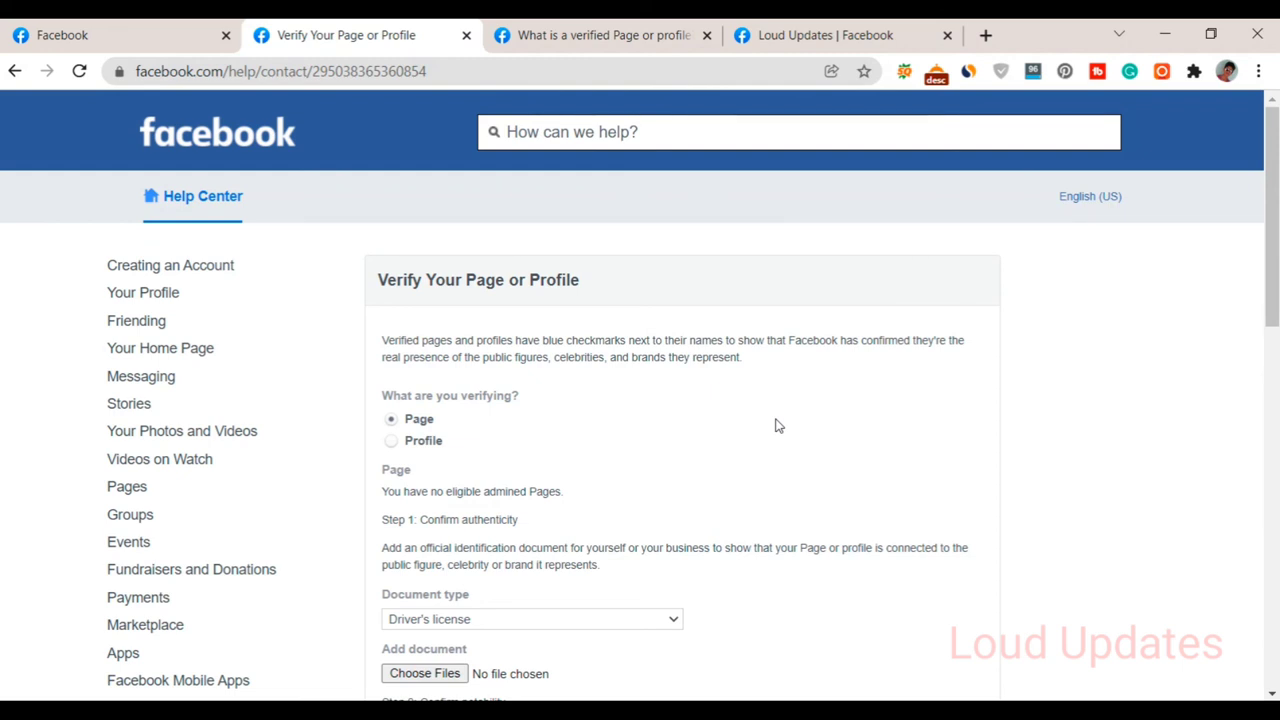
pyautogui.scroll(-2, 709, 409)
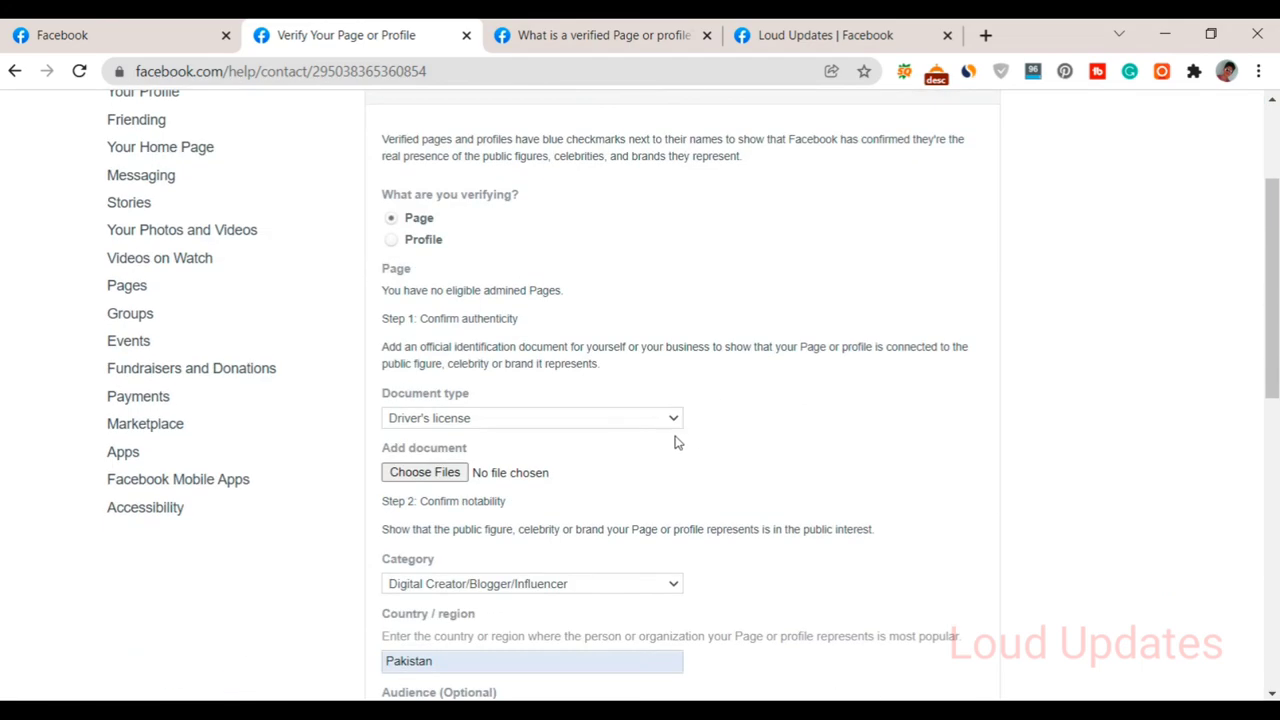